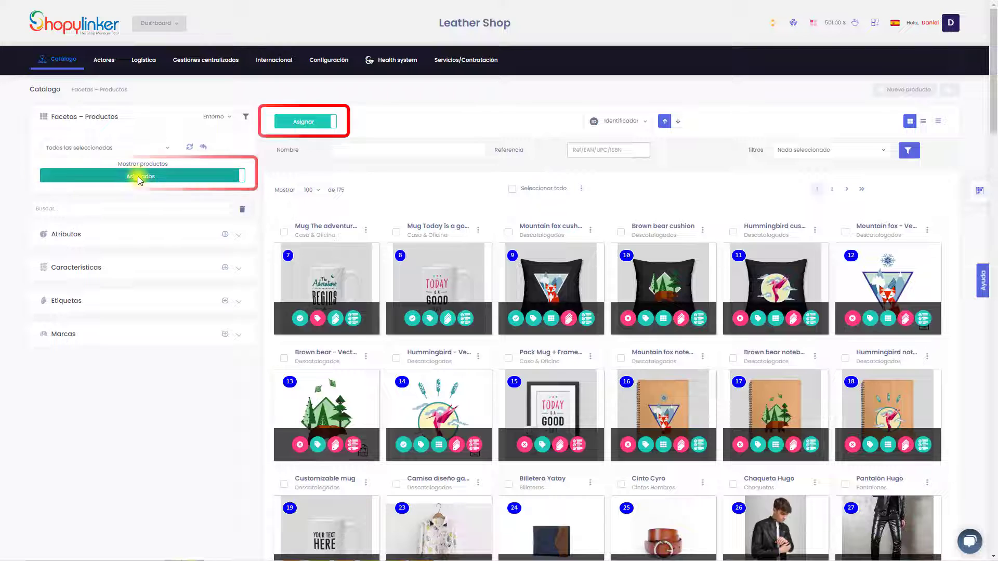
Step: Toggle the displayed products to No asignados and the mode switch to Eliminar, and return both to Asignados and Asignar
click(139, 176)
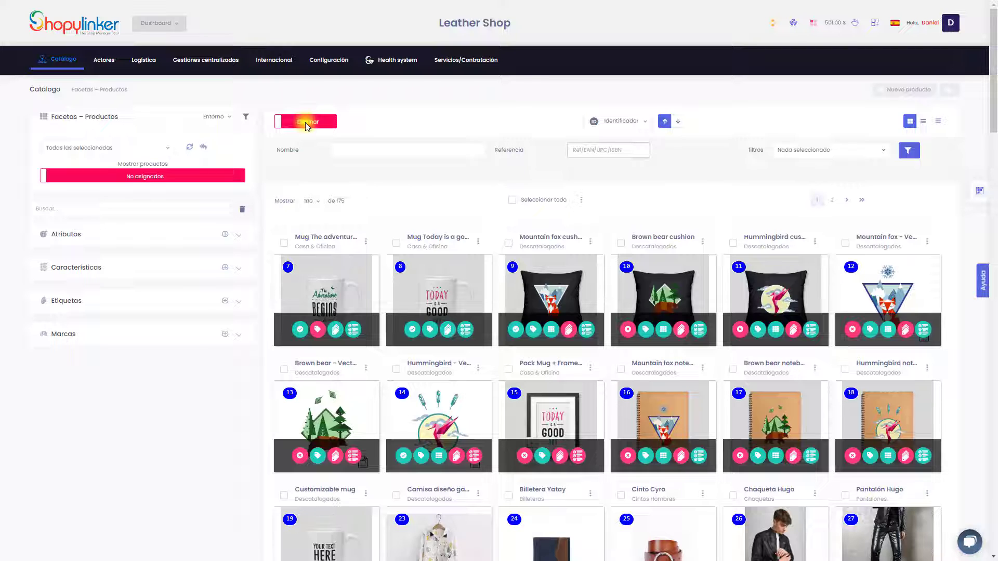
click(306, 124)
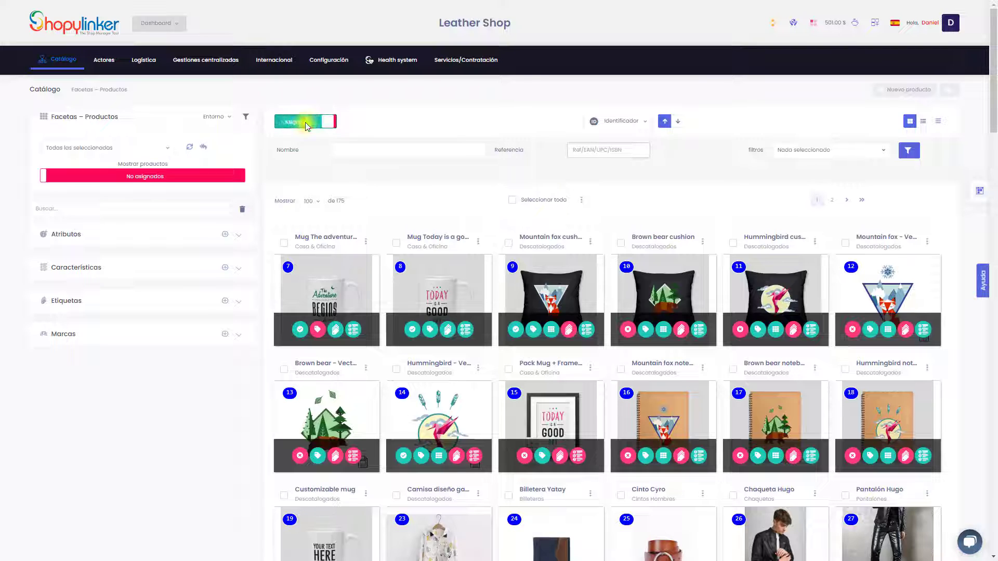
click(146, 176)
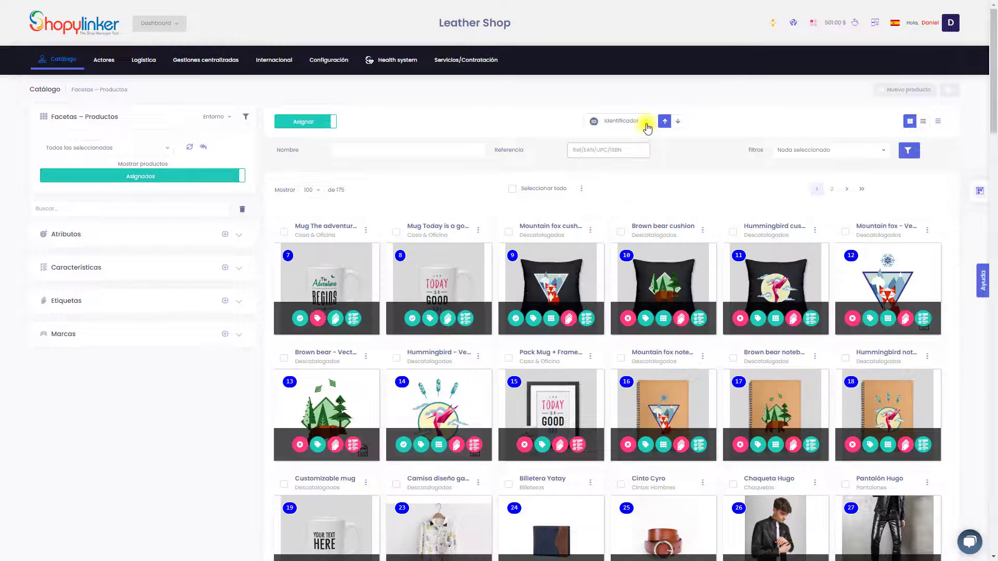
Step: Examine the product sorting options and the name and reference search fields
click(646, 125)
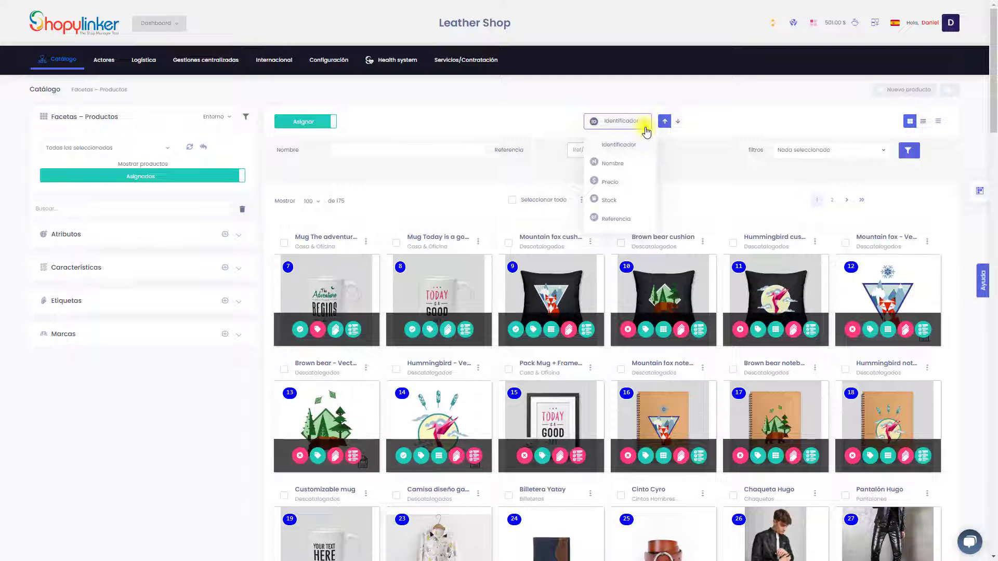
click(646, 130)
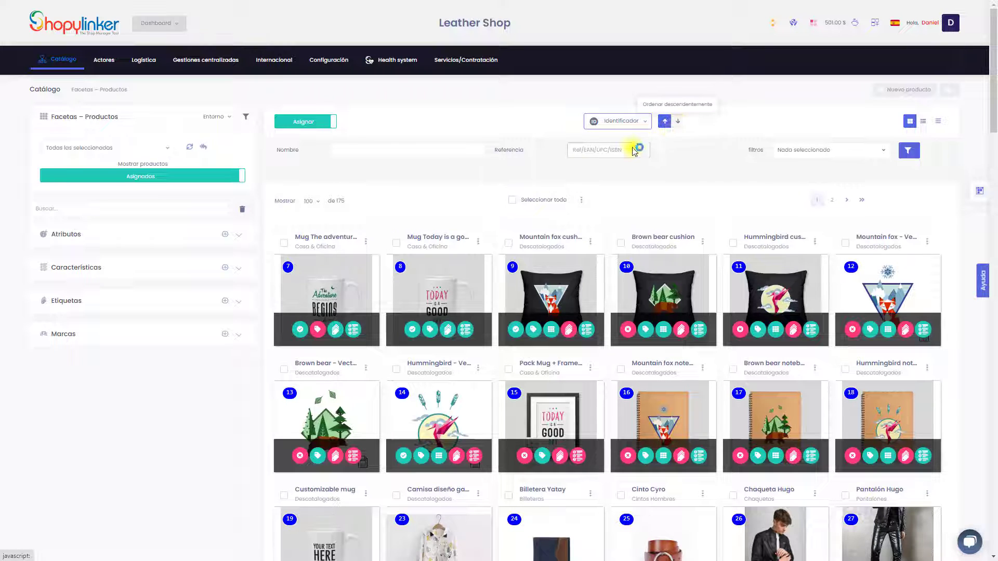
click(332, 149)
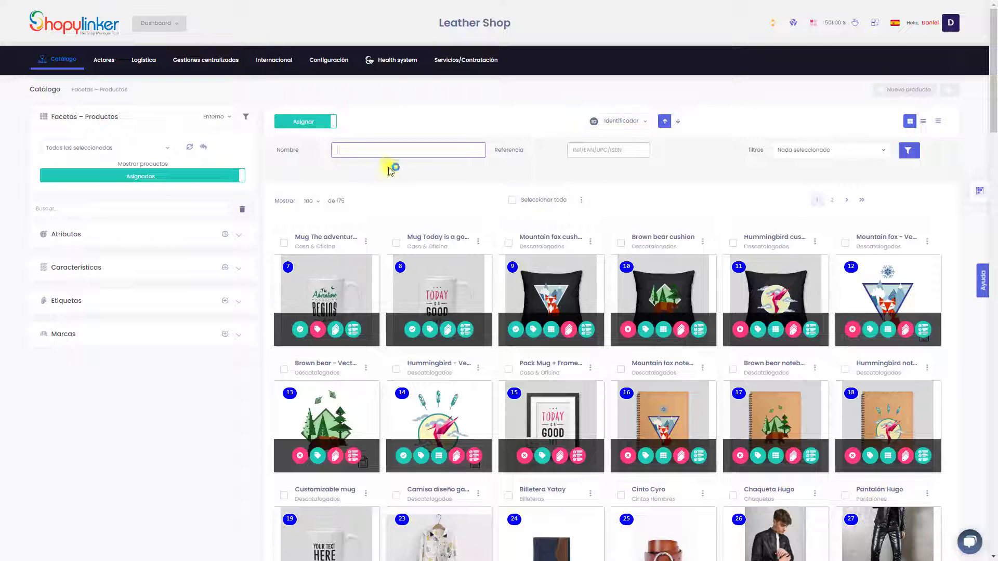
click(575, 152)
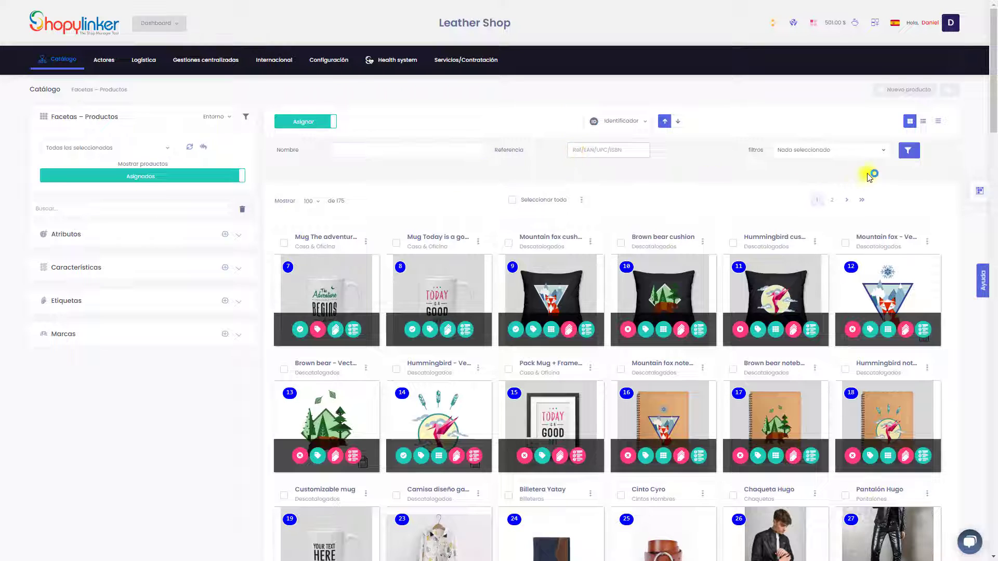
Step: Apply the Id, Precio (impuestos excluidos), Cantidad, Estado, Categoría, Activo and Productos que no tienen imagen filters to the product list
click(883, 154)
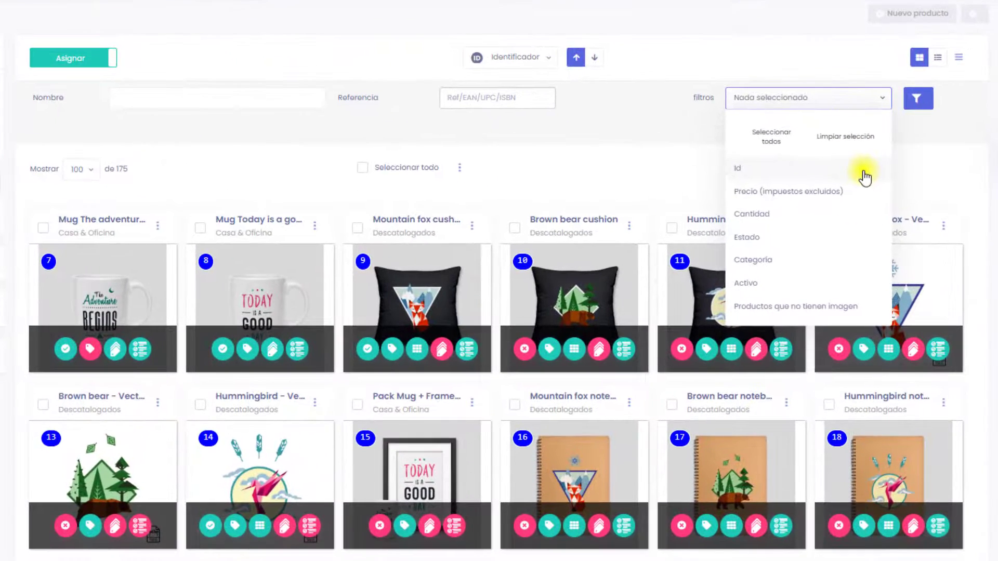
click(862, 181)
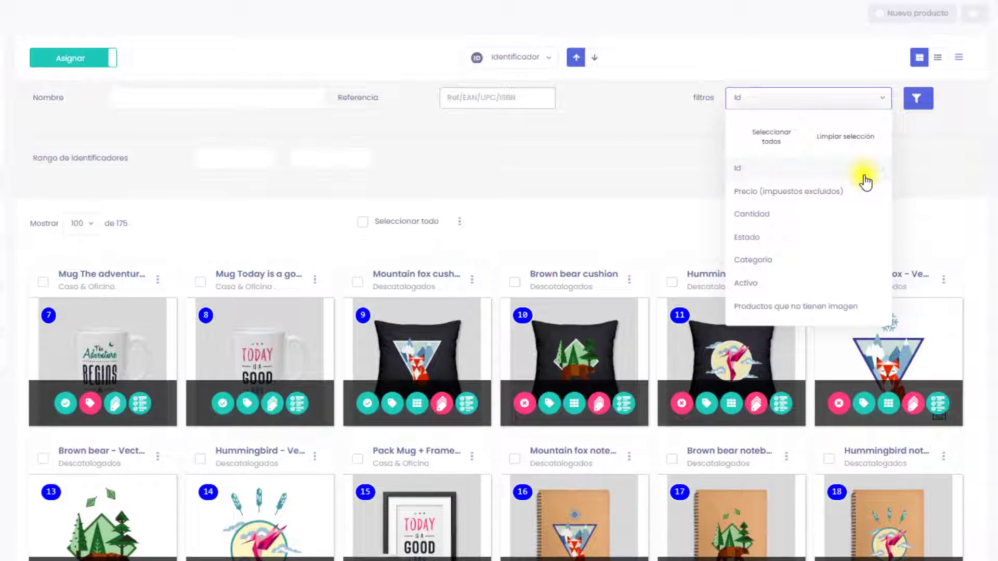
click(865, 196)
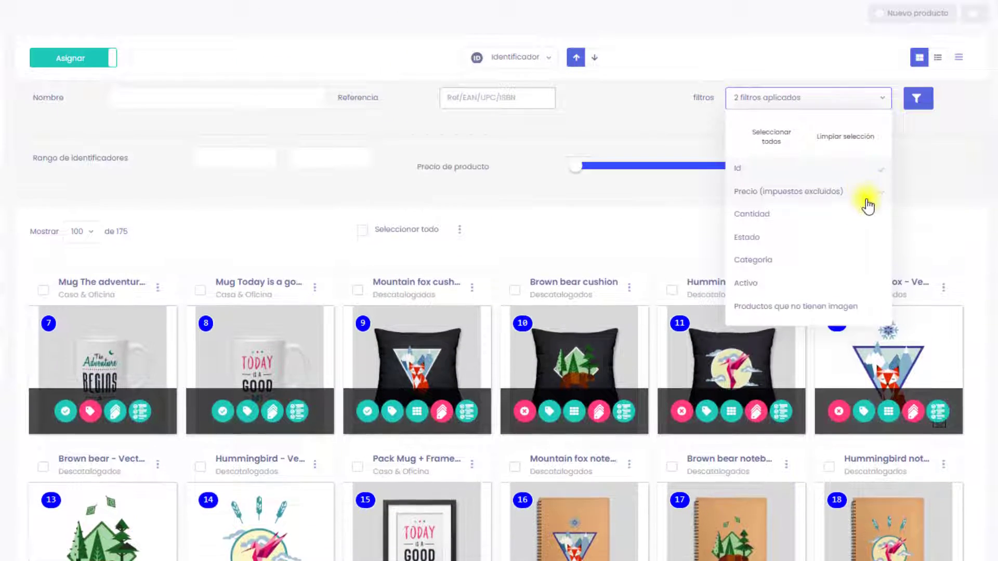
click(867, 224)
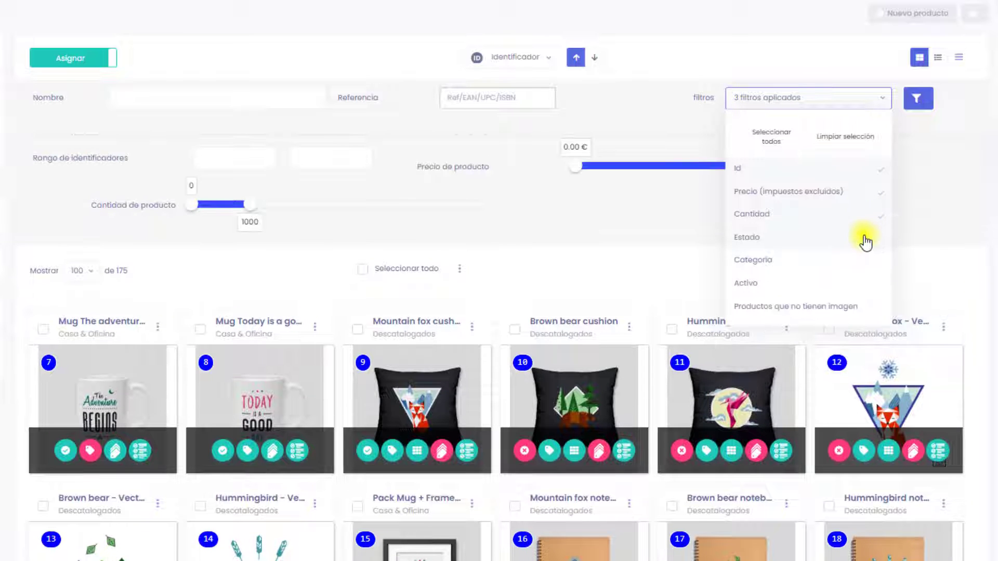
click(865, 240)
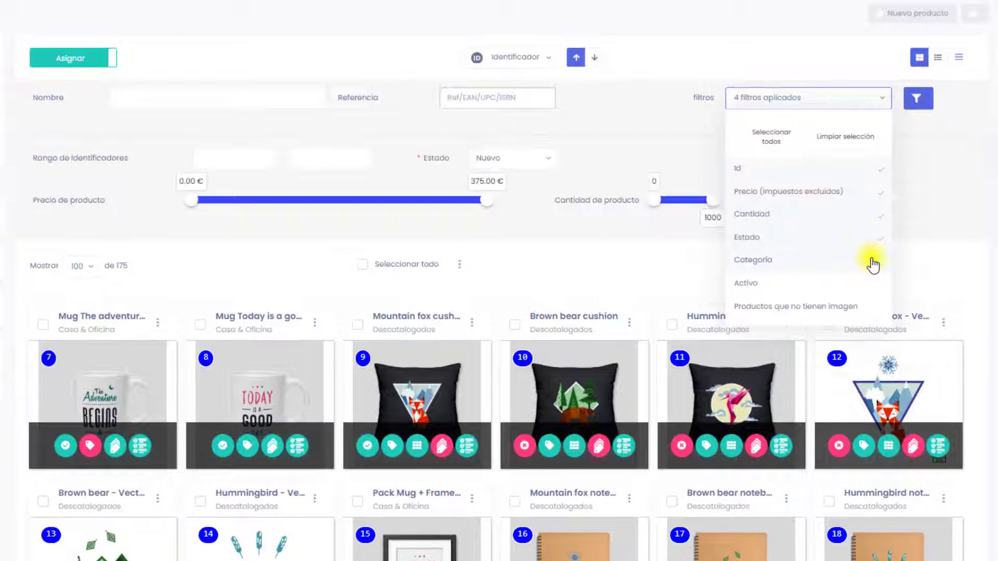
click(871, 262)
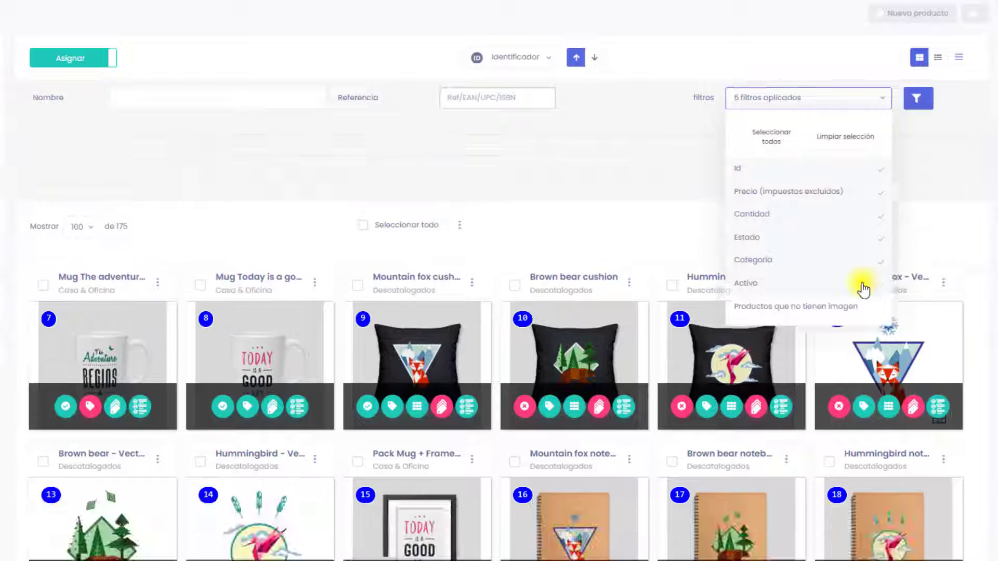
click(863, 286)
click(867, 308)
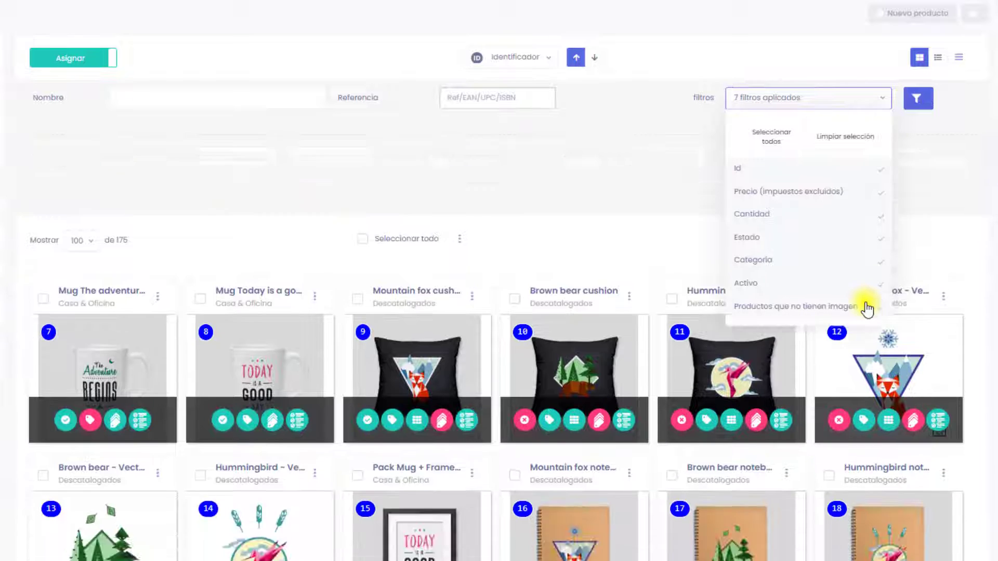
click(882, 104)
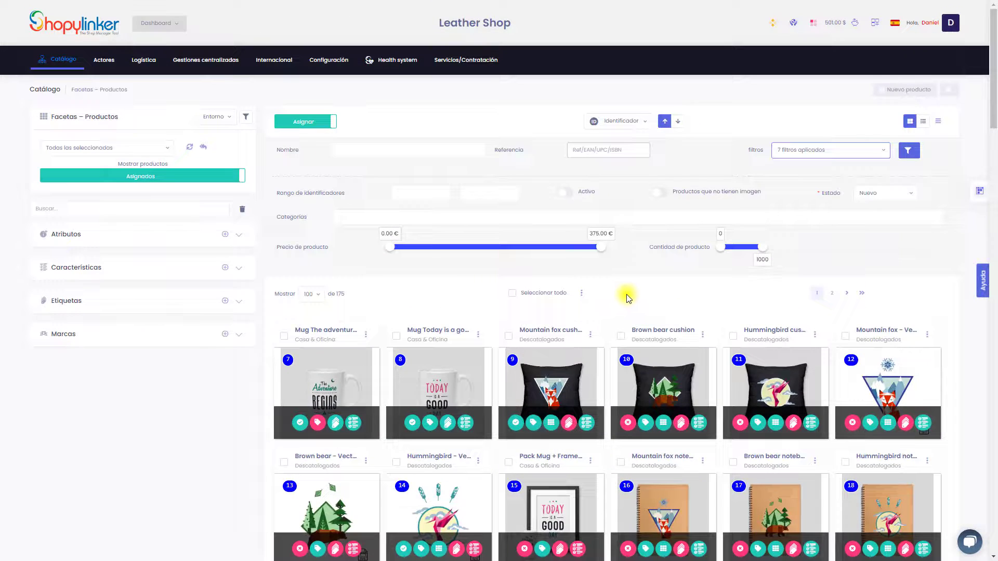
click(917, 157)
click(923, 124)
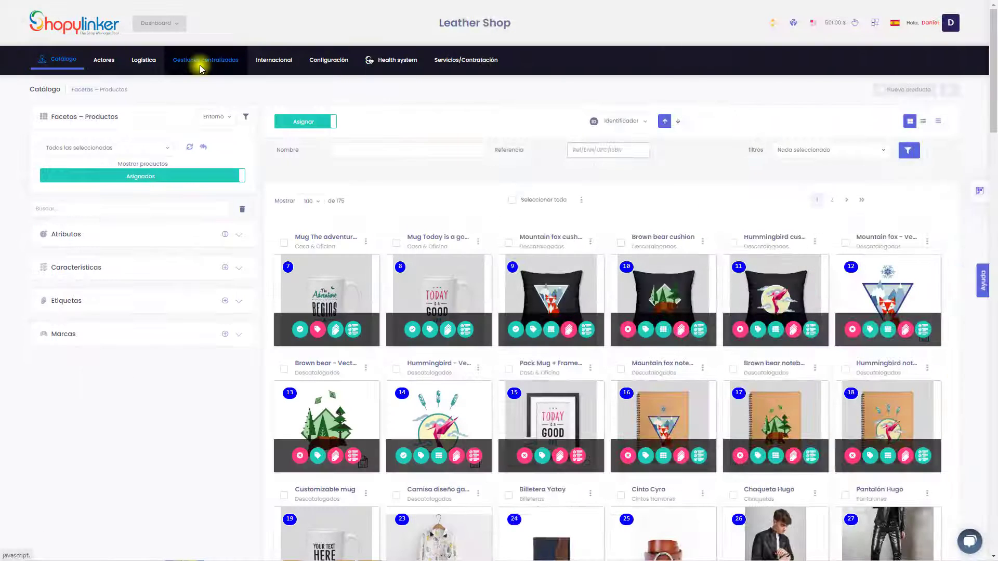
Step: Open the form for adding an attribute to examine its fields and close it without saving
mouse_move(202, 68)
mouse_move(208, 97)
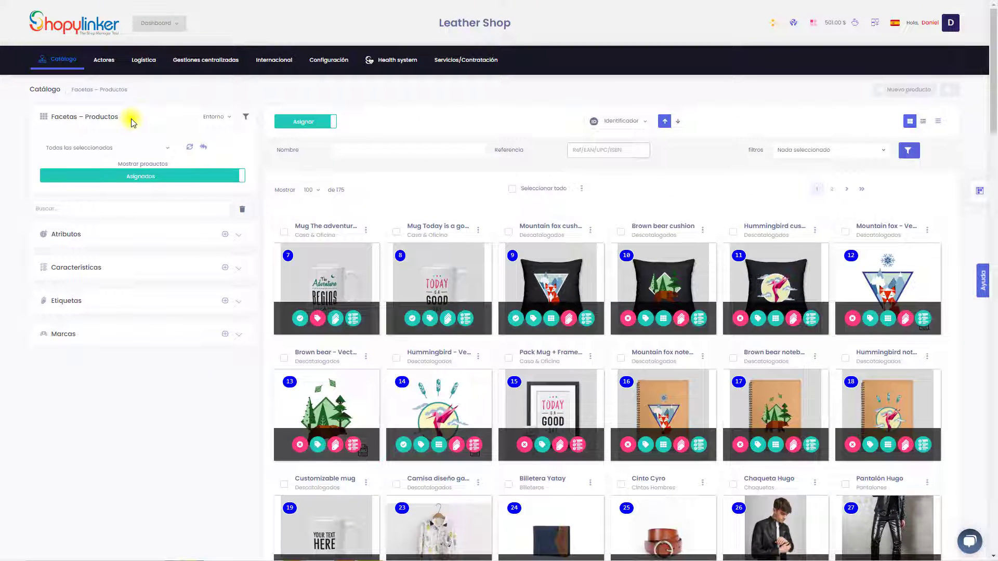
click(225, 235)
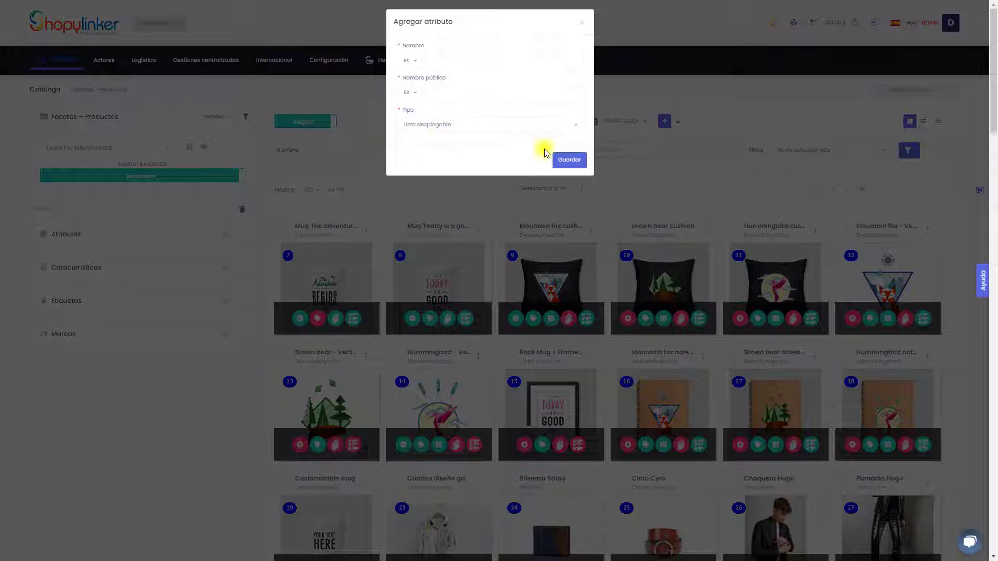
click(580, 27)
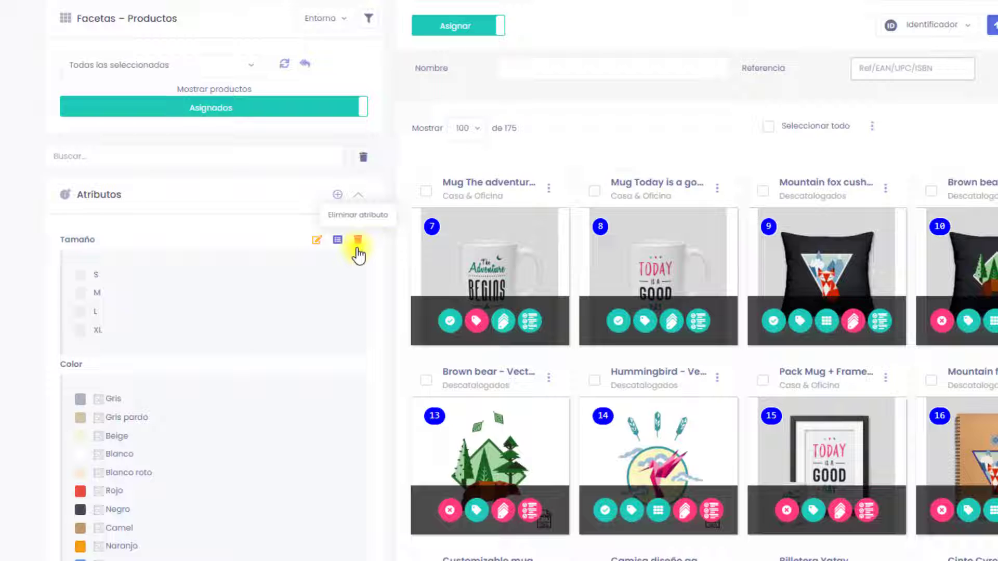
Step: Examine the values under Atributos, Características, Etiquetas and Marcas, collapsing each facet section again
click(357, 196)
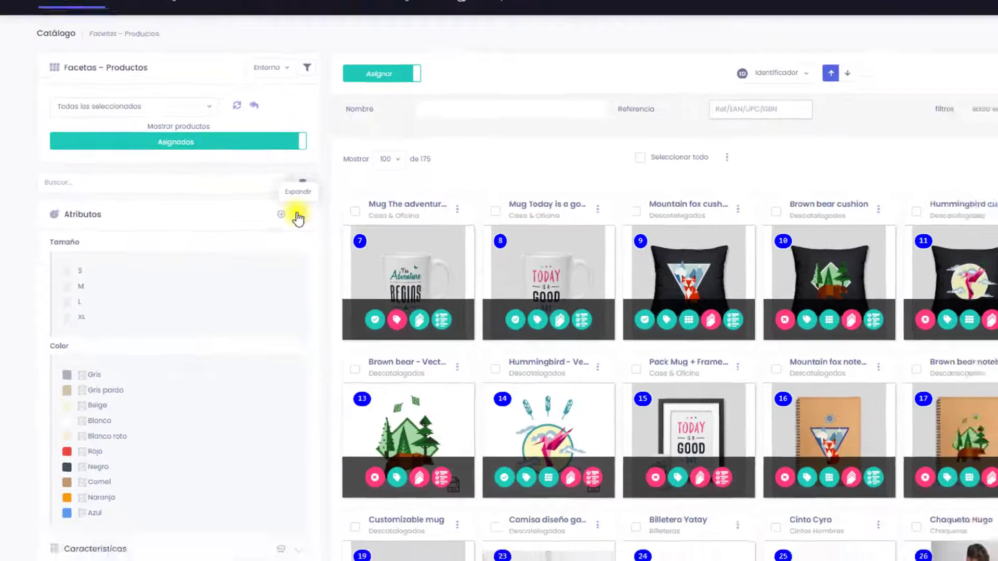
click(298, 549)
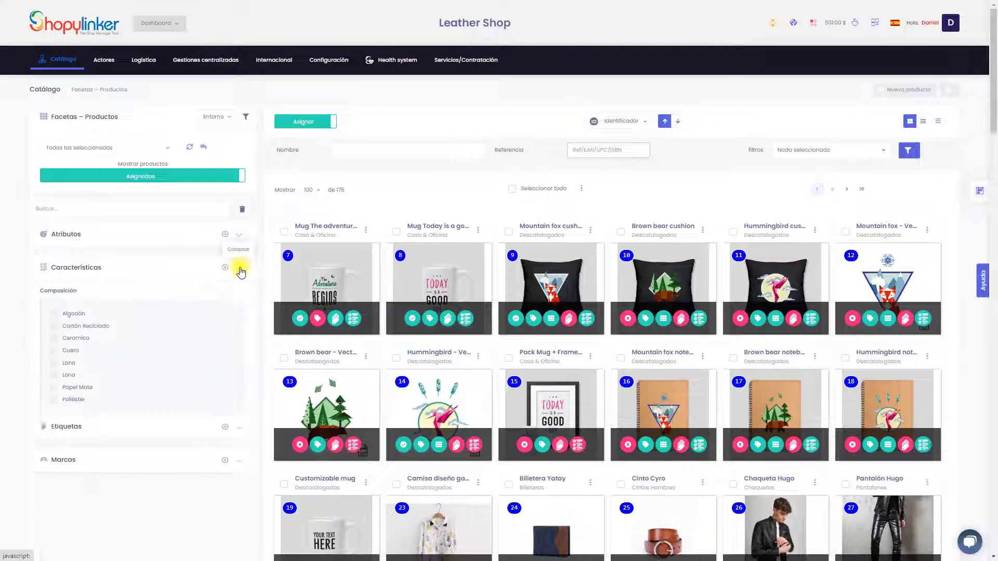
click(239, 270)
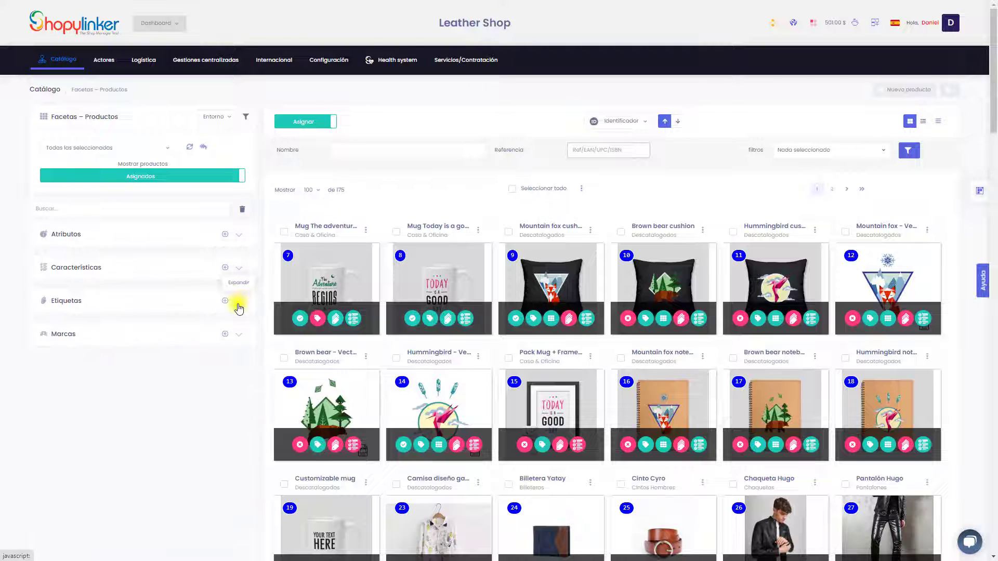
click(239, 302)
click(239, 304)
click(238, 338)
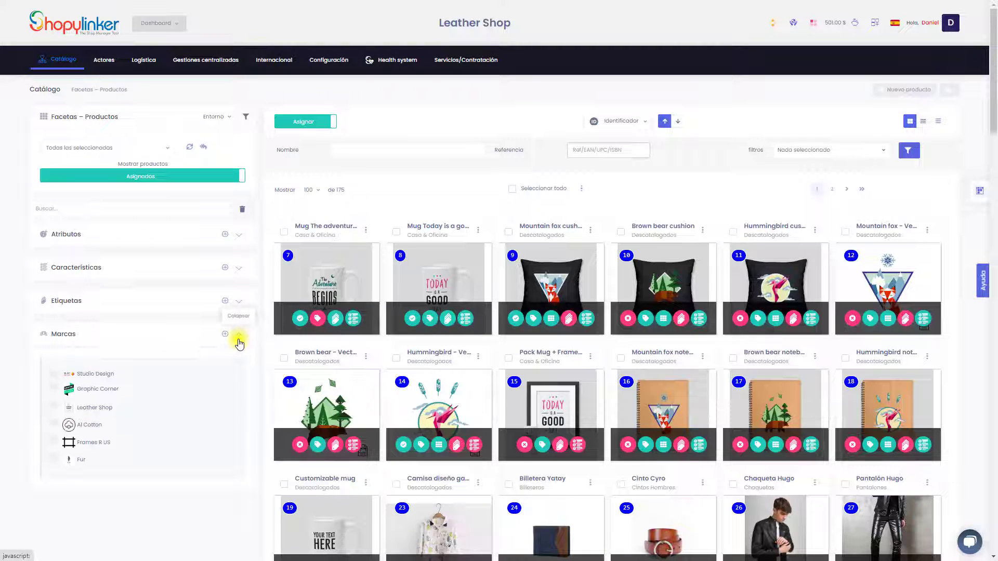
click(238, 340)
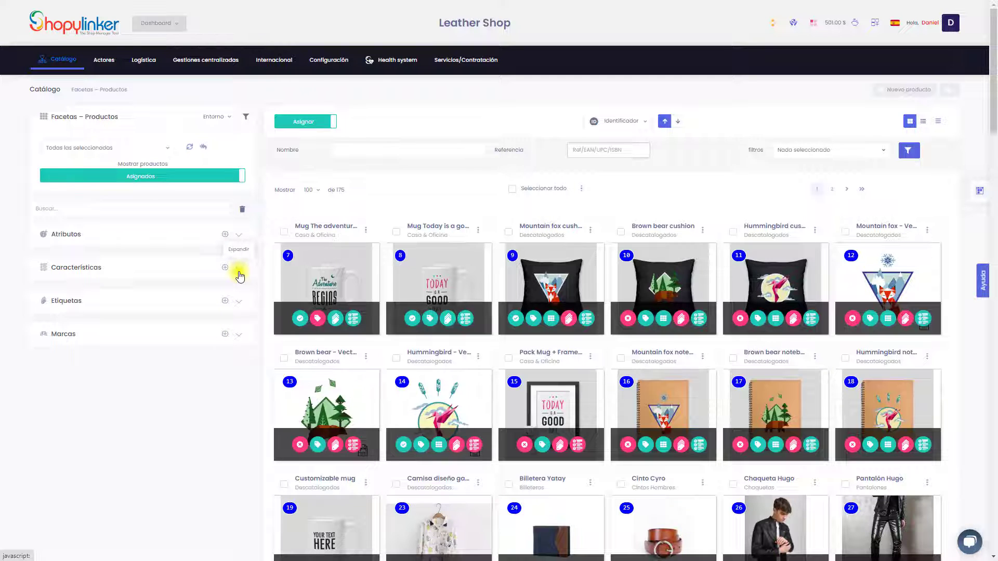
Step: Filter the products by the Composición value Cuero and show only those not assigned to it
click(239, 271)
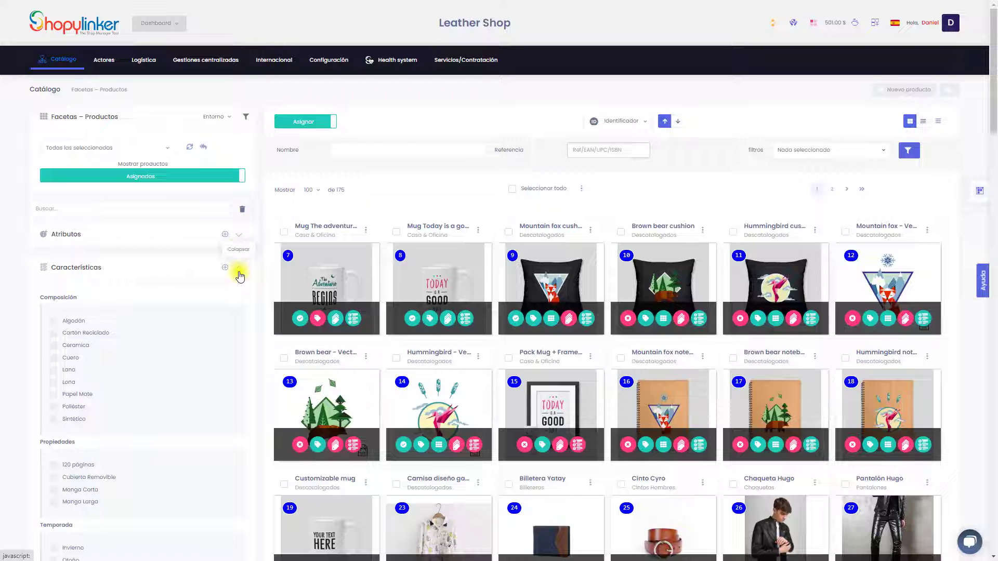
click(71, 363)
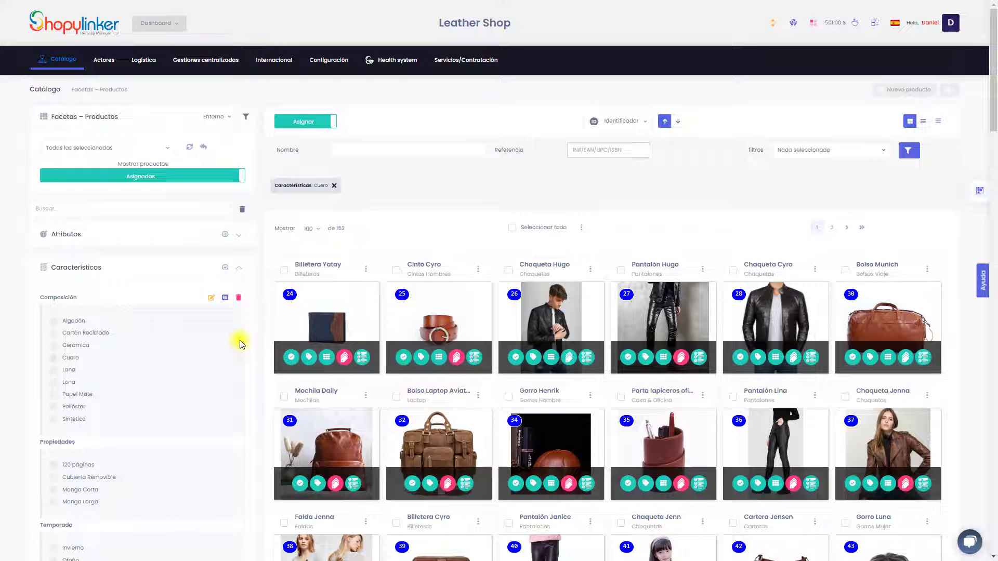
click(143, 178)
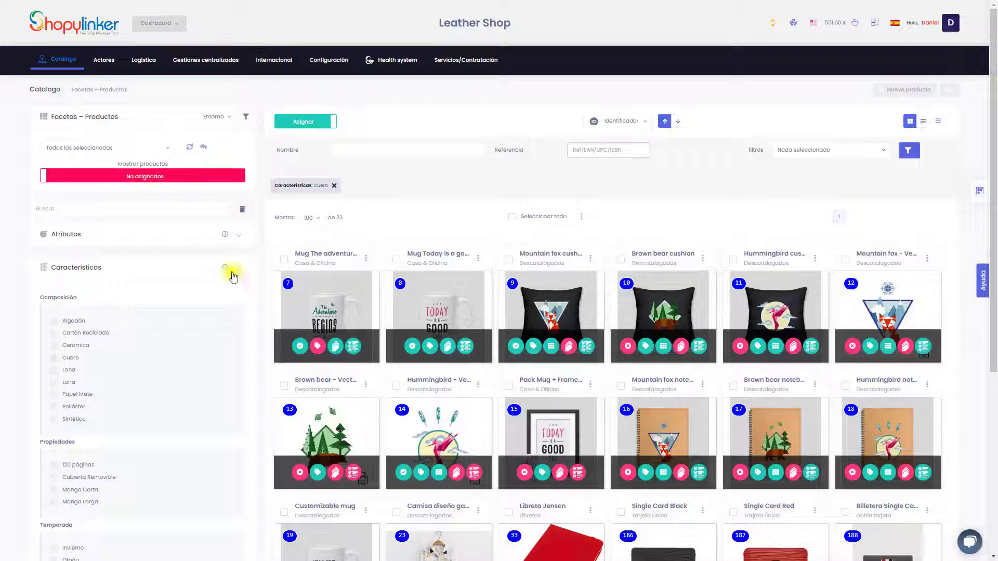
Step: Assign the products Chaqueta Kiori, James and Travel to the Composición value Cuero and confirm the operation
scroll(296, 332, down, 5)
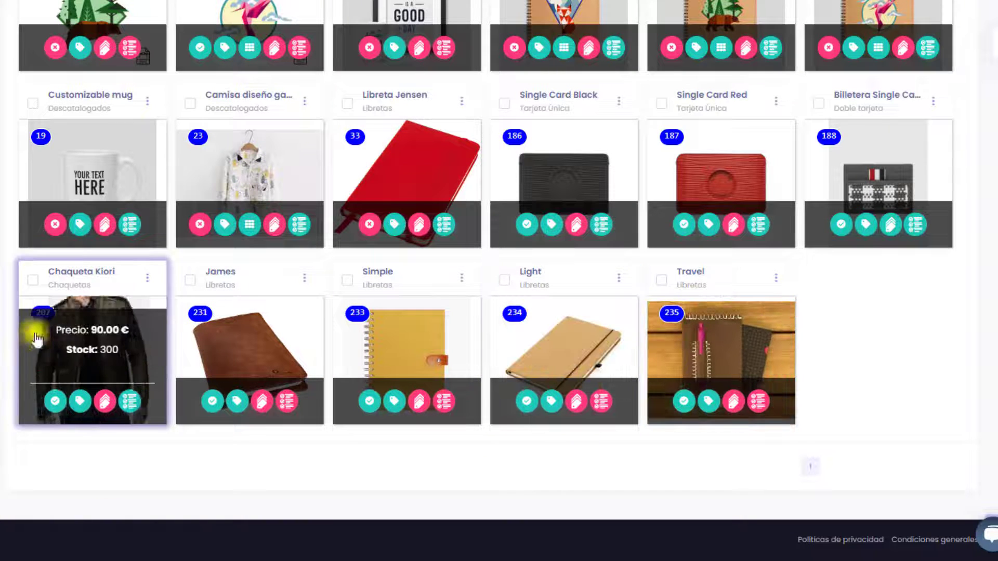
click(34, 284)
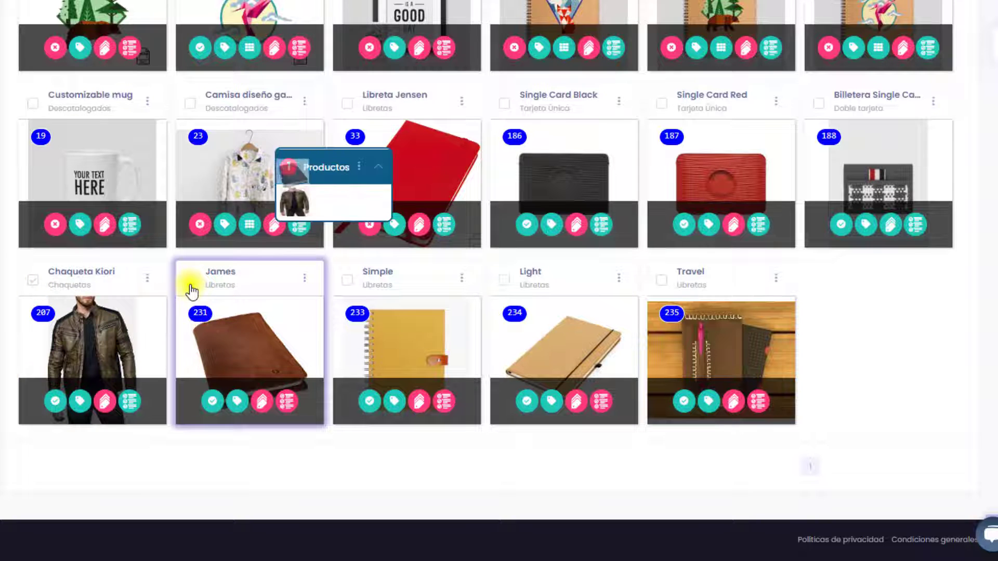
click(190, 281)
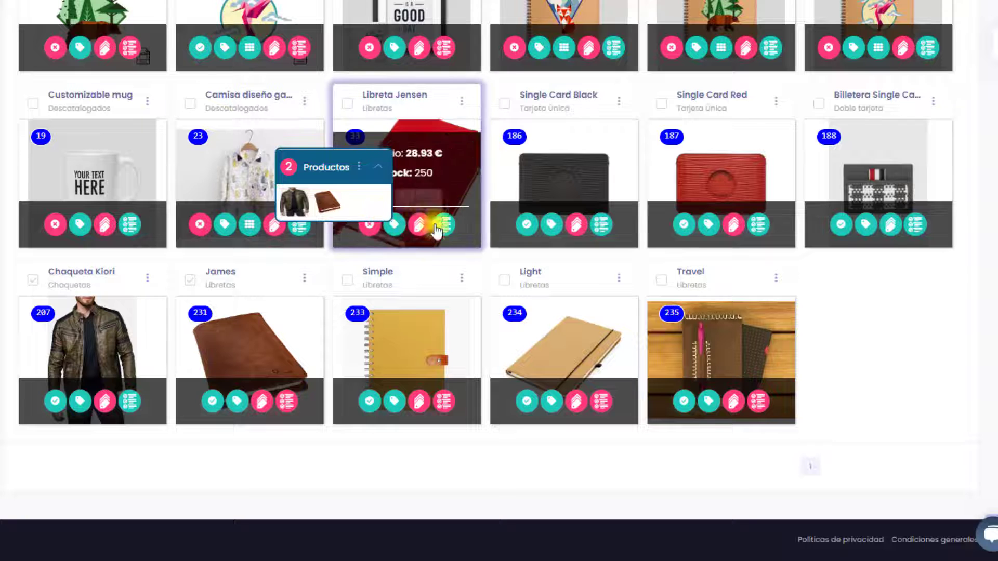
click(666, 283)
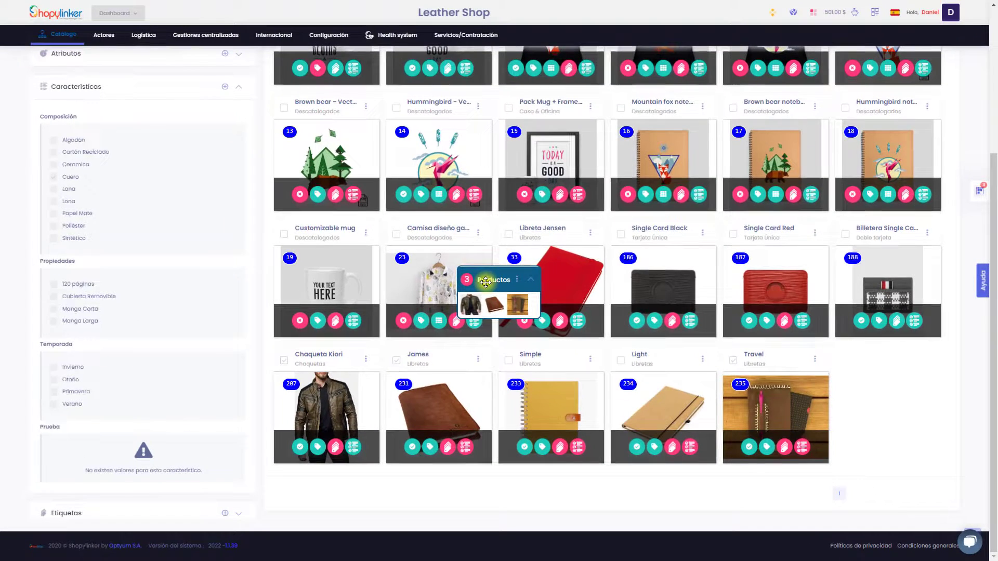
drag(485, 282, 85, 173)
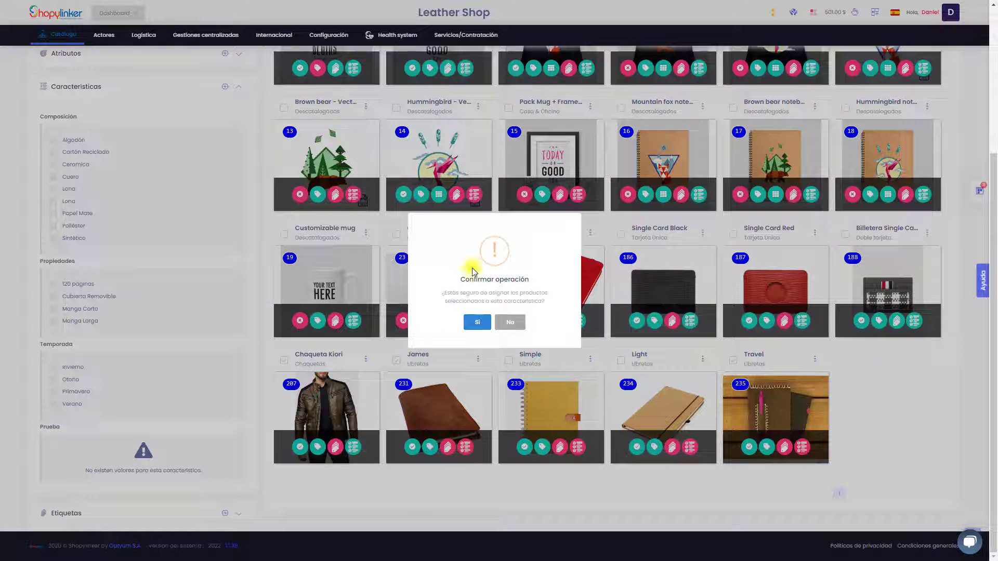
click(476, 322)
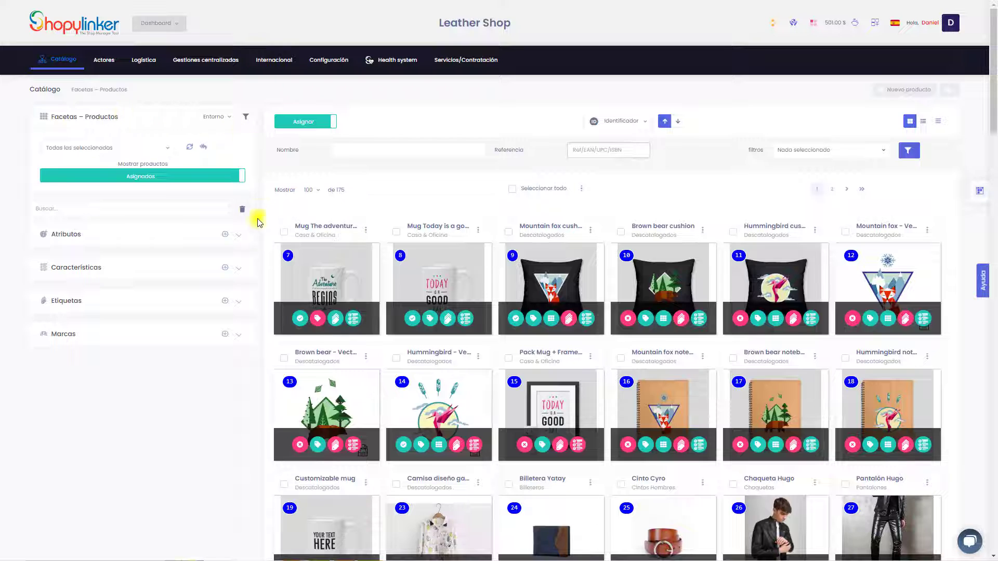
Step: Filter the products by the Composición value Cuero and the Etiquetas value Viaje, collapsing both facet sections again
click(240, 268)
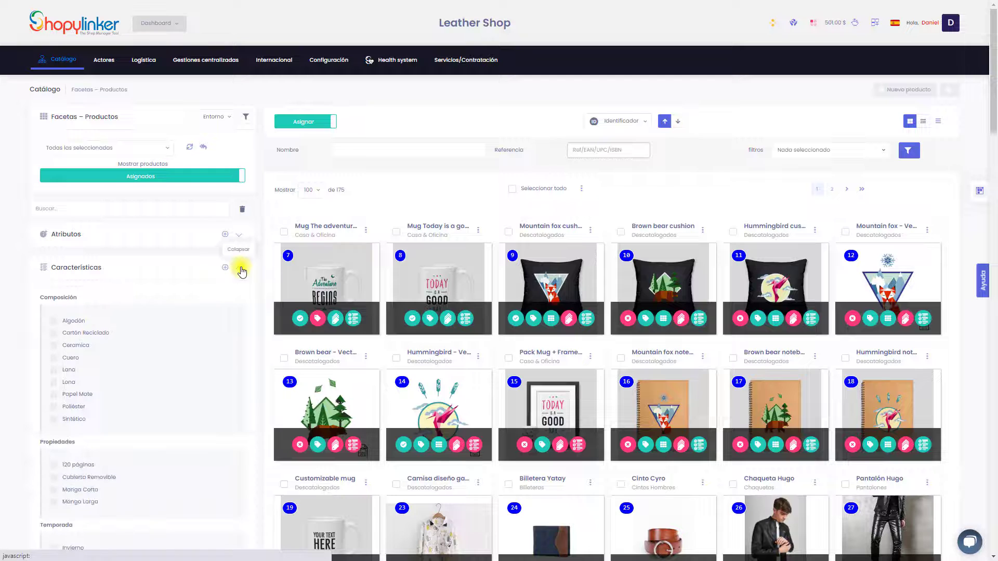
click(70, 362)
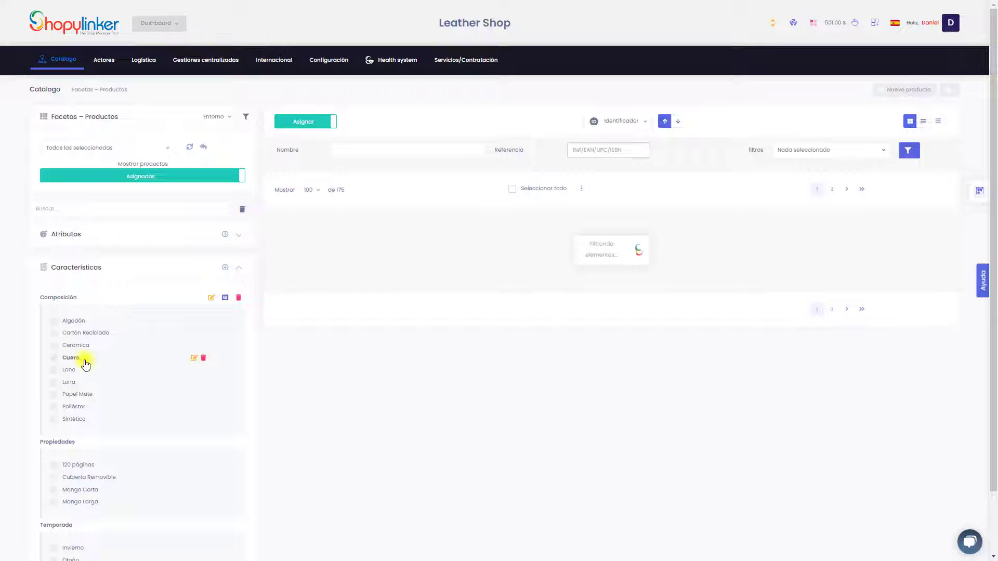
click(240, 269)
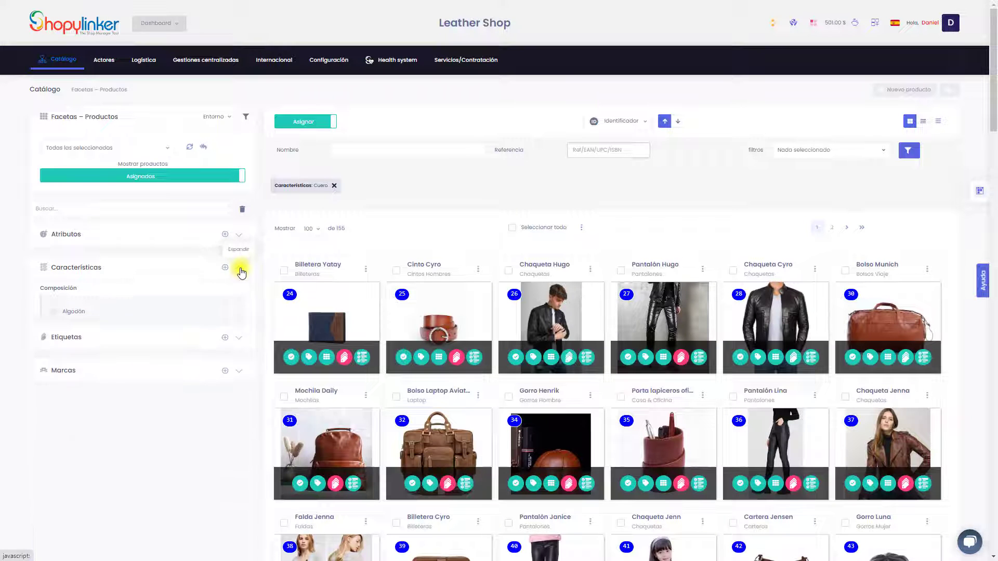
click(237, 307)
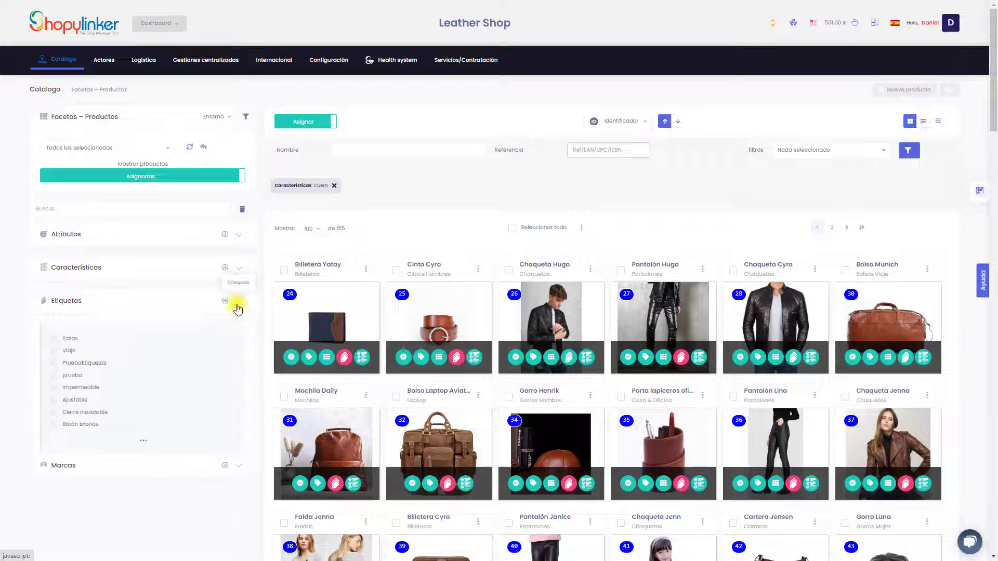
click(70, 357)
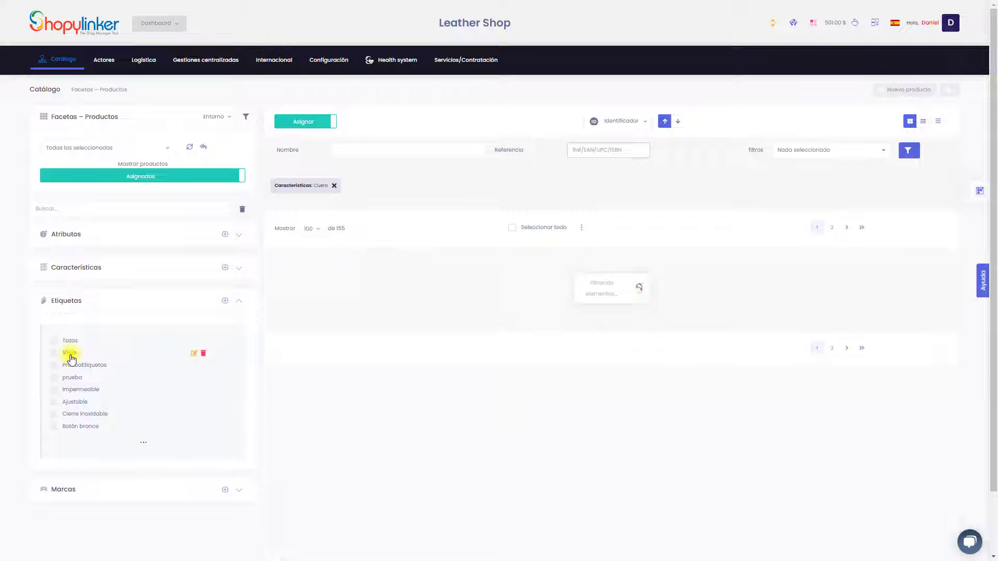
click(240, 306)
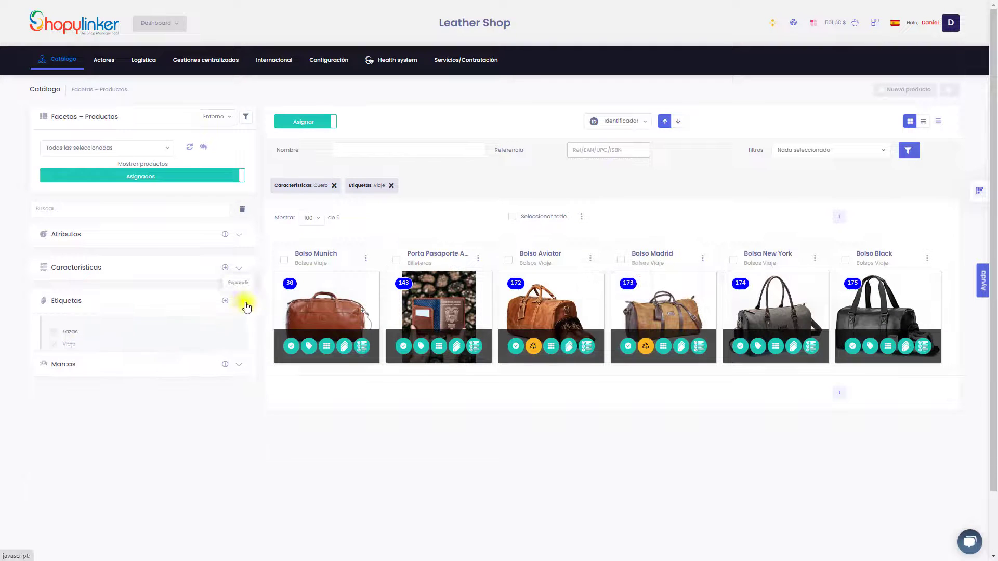
Step: Add the Estado filter with the value Nuevo and apply it to the product list
click(886, 155)
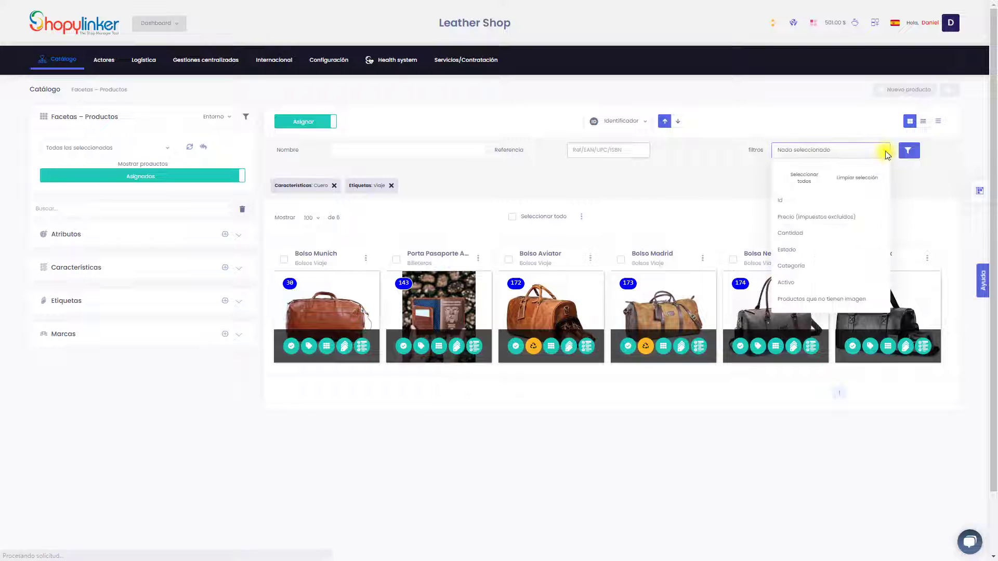
click(805, 252)
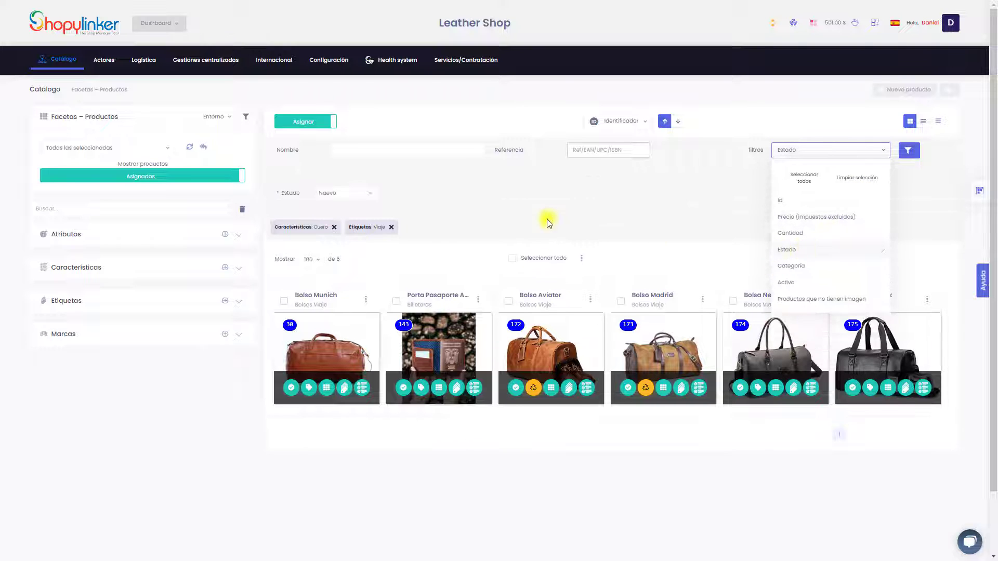
click(364, 194)
click(344, 216)
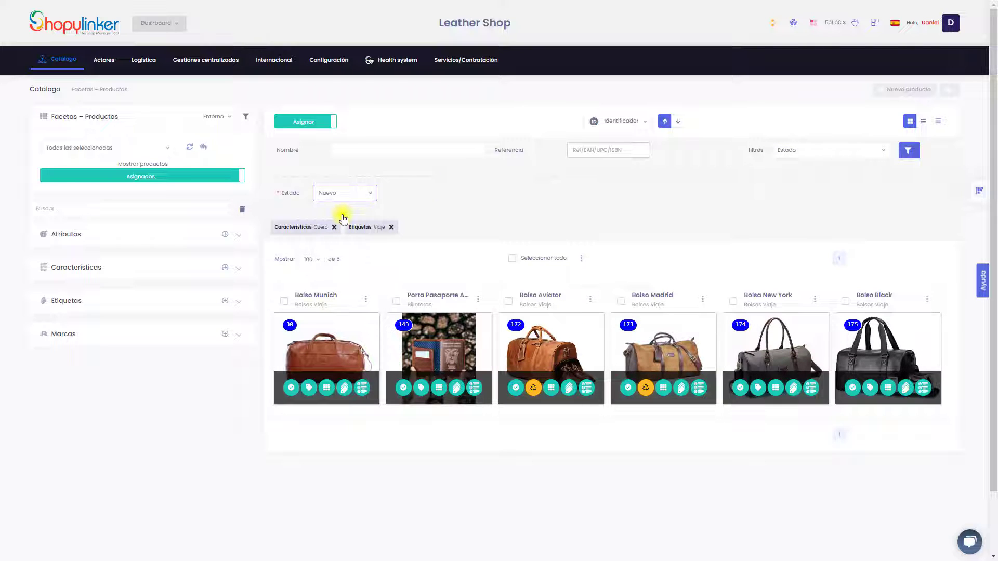
click(911, 151)
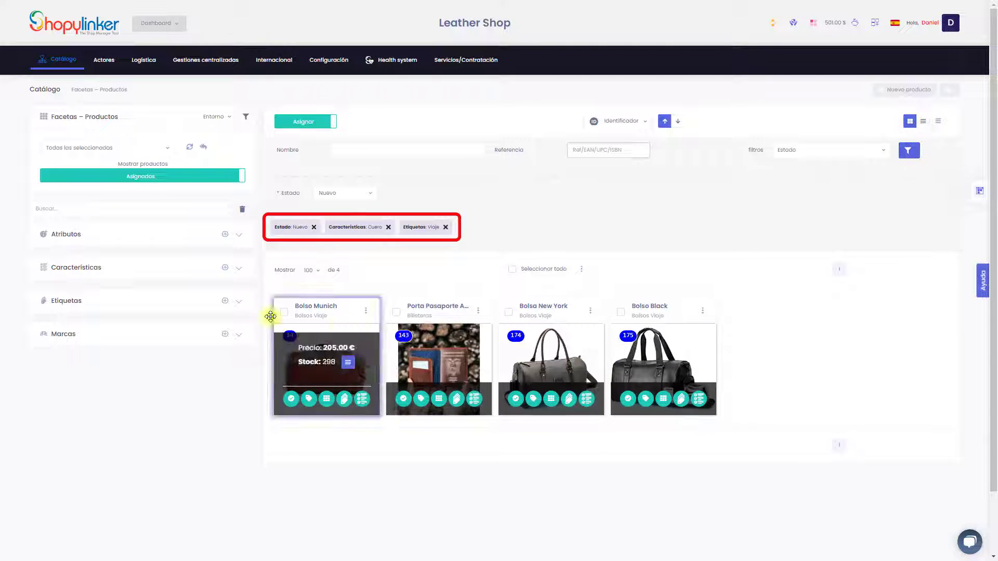
Step: Examine the matching options for the selected facets and search the facet values for "verano" with Características expanded
click(167, 155)
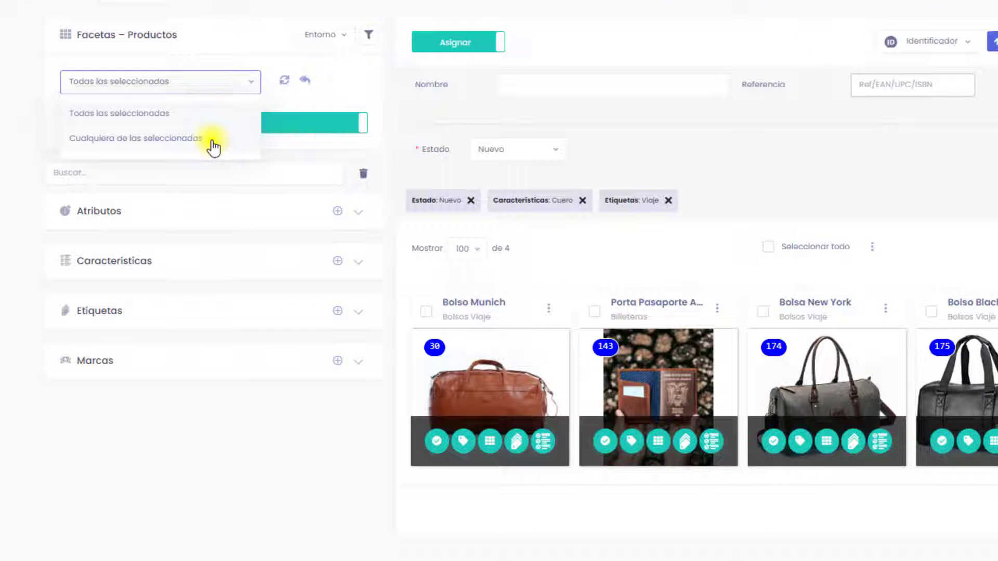
click(254, 89)
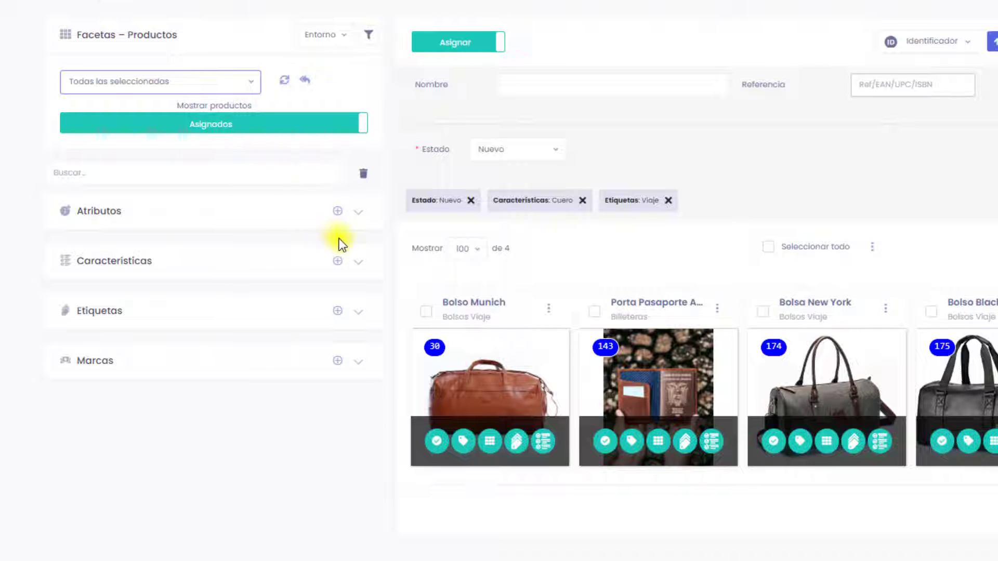
click(358, 262)
click(202, 176)
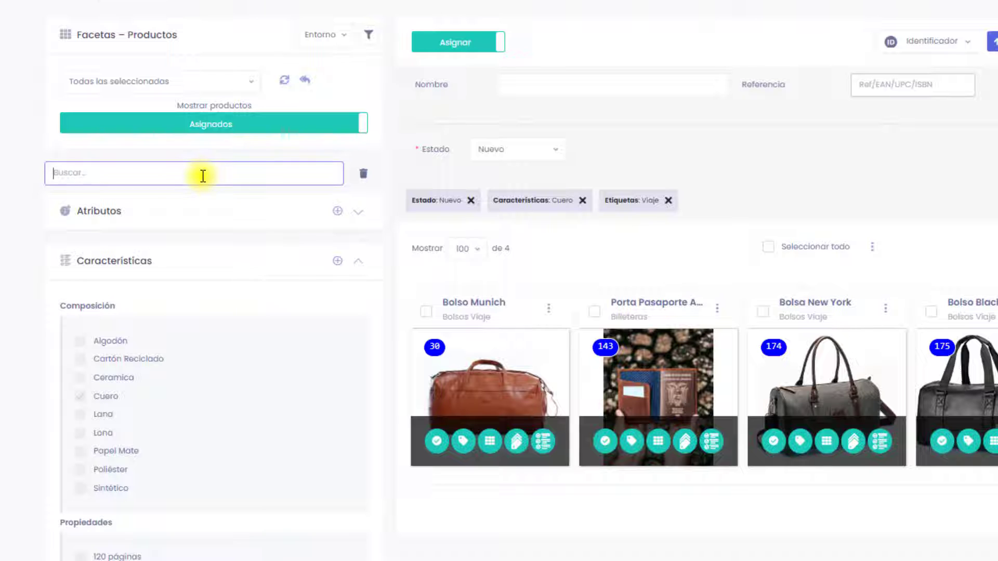
text(verano)
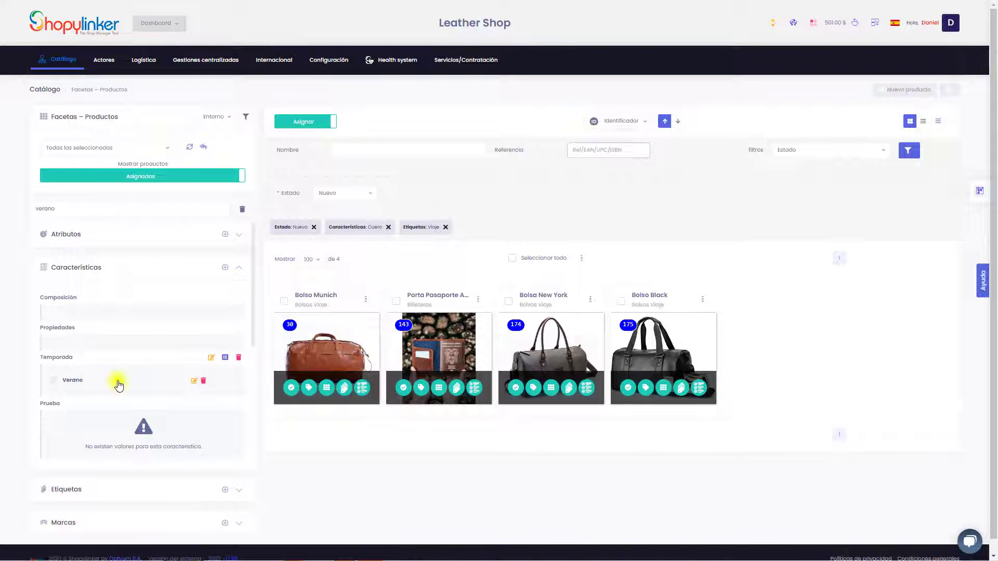
Step: Open the Temporada value Verano for editing and close its form without saving
click(195, 383)
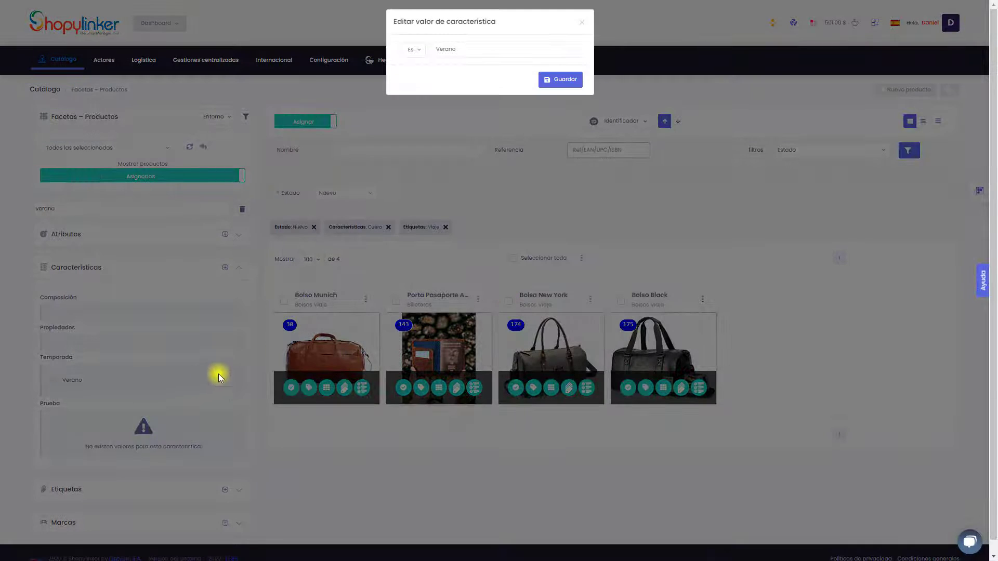
click(465, 51)
click(582, 23)
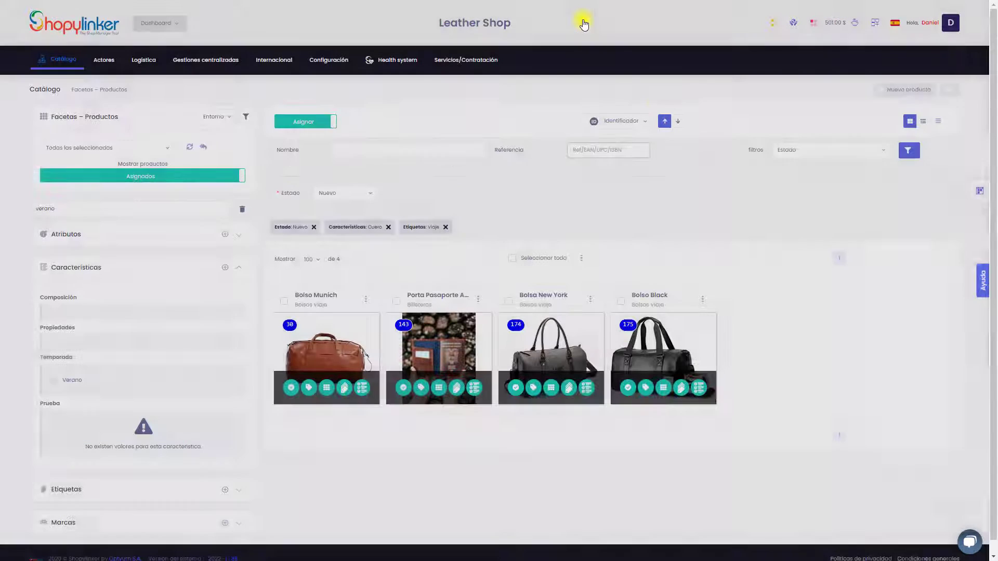
Step: Select all four filtered products, from Bolso Munich to Bolso Black, and save them as a new list named "Cuero & Viaje"
click(285, 302)
click(395, 301)
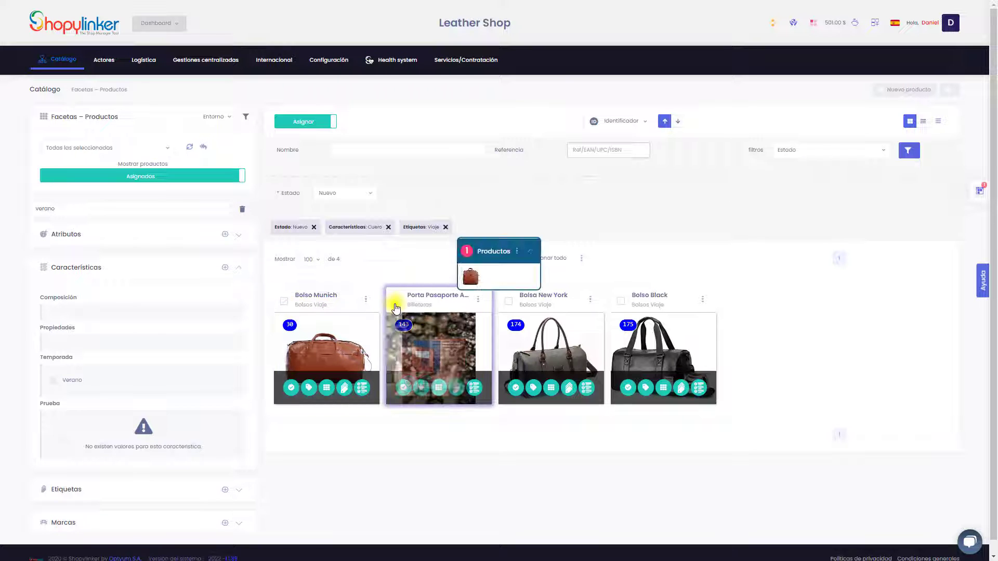
click(511, 303)
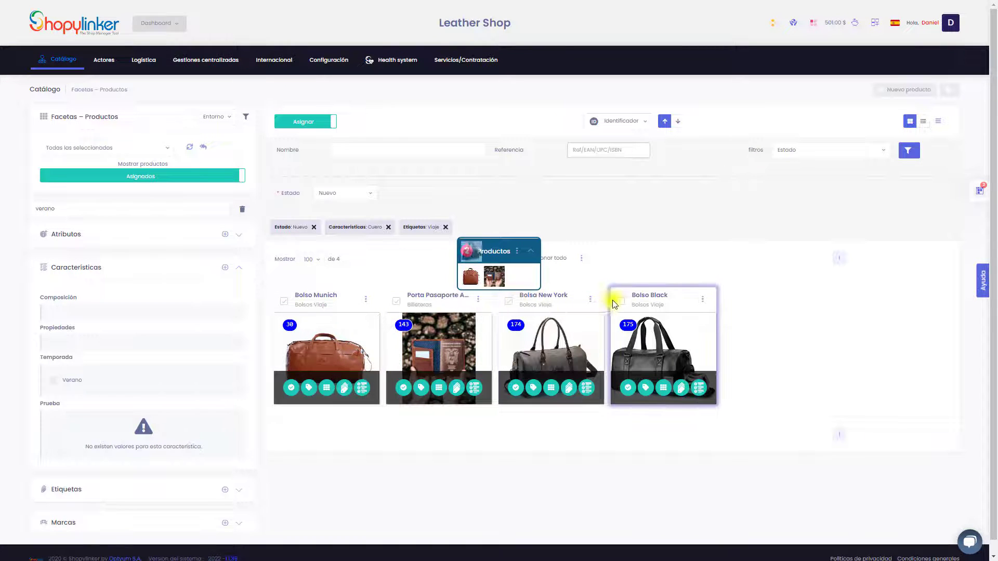
click(621, 303)
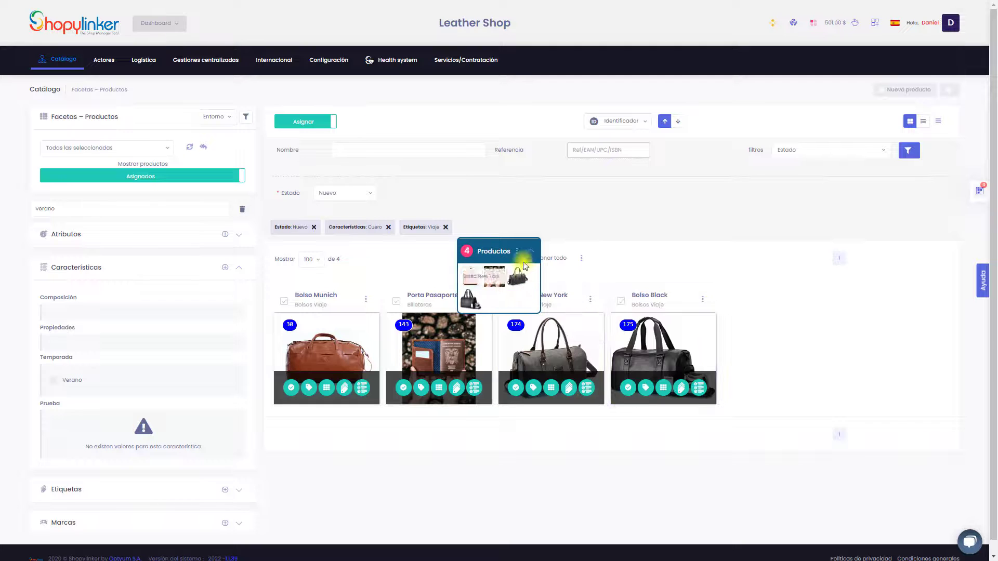
click(517, 251)
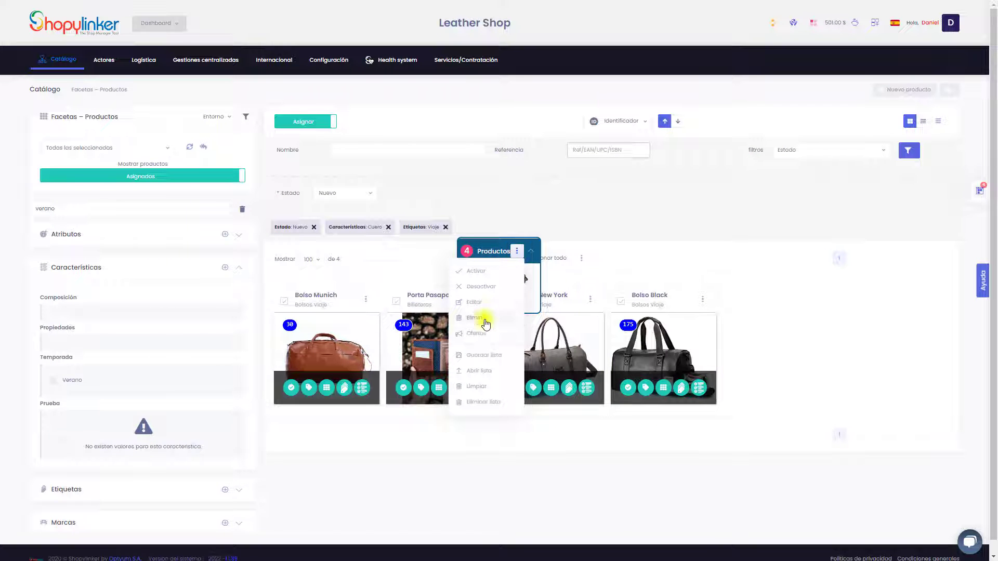
click(485, 355)
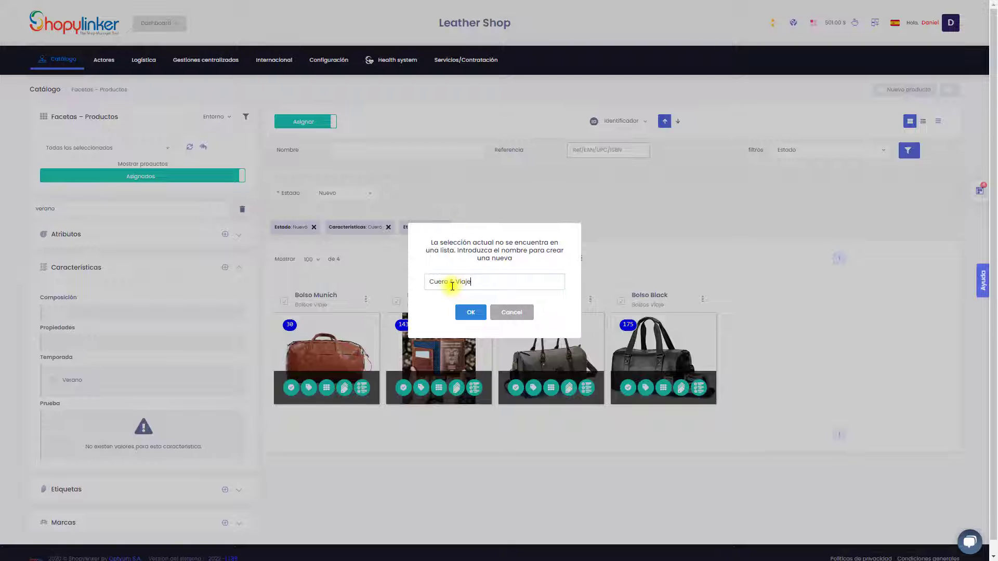
text(Cuero & Viaje)
click(472, 312)
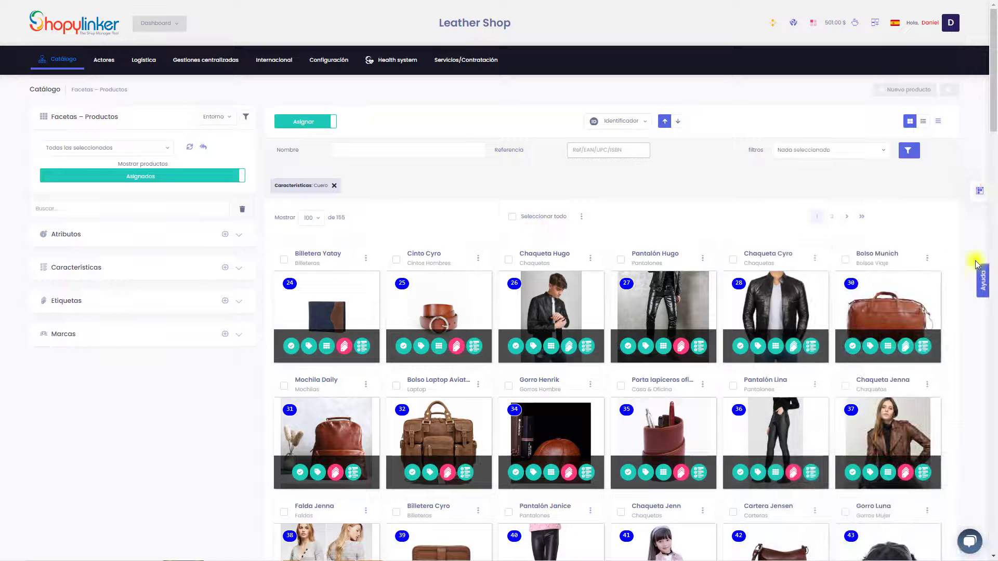
Step: Load the saved product list Cuero & Viaje
click(978, 194)
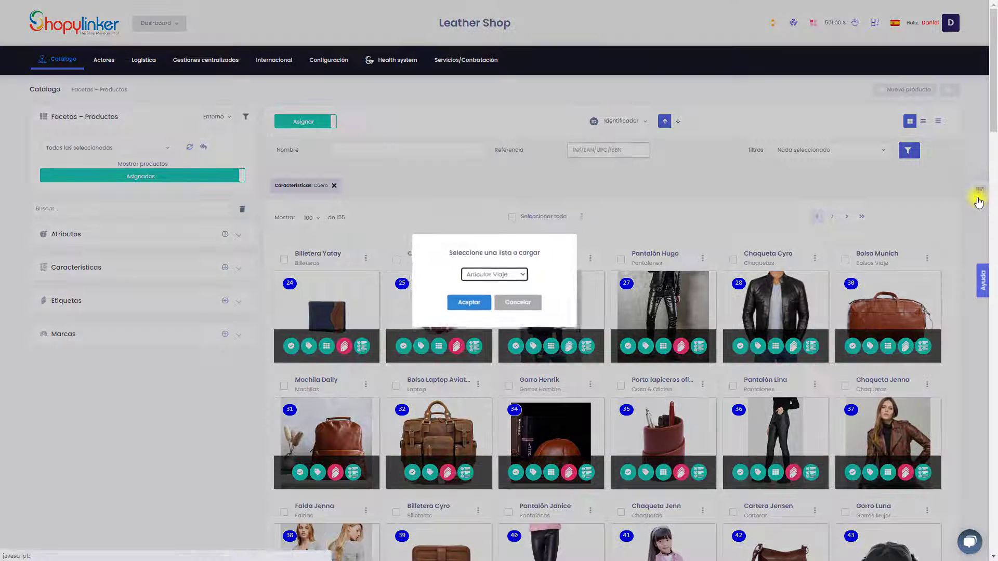
click(491, 276)
click(493, 316)
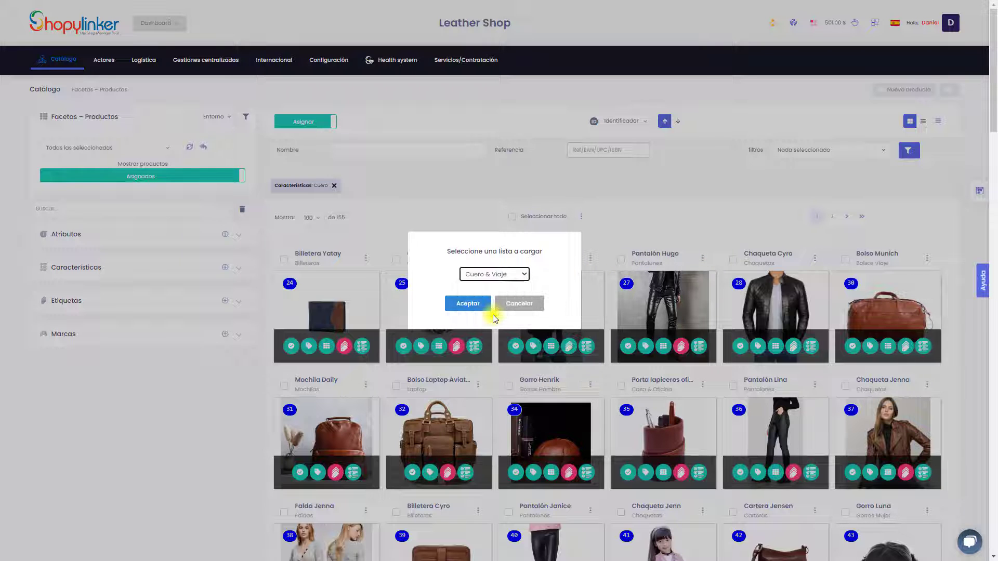
click(467, 305)
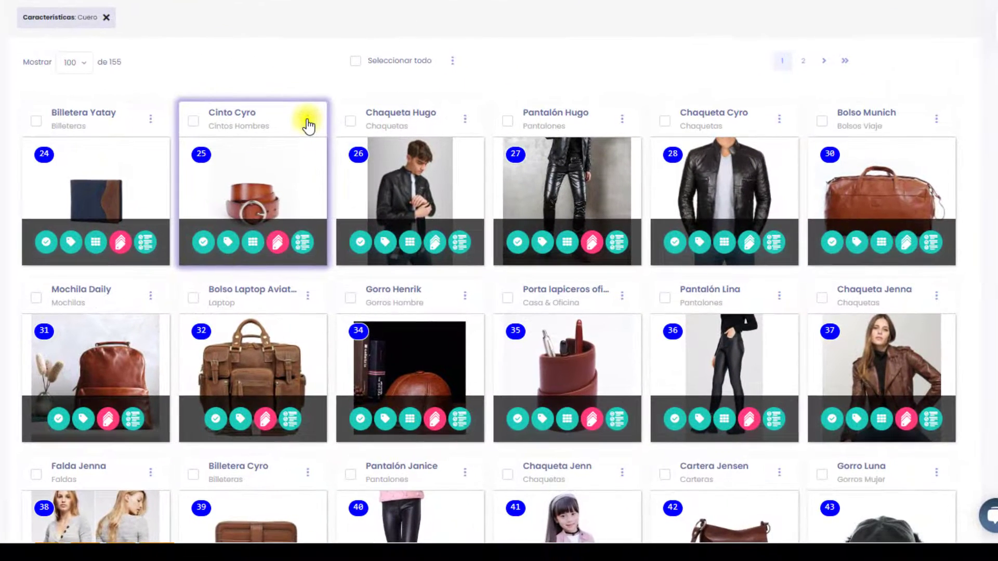
Step: Examine the actions available for the product Cinto Cyro from its card and its context options without applying any
click(308, 120)
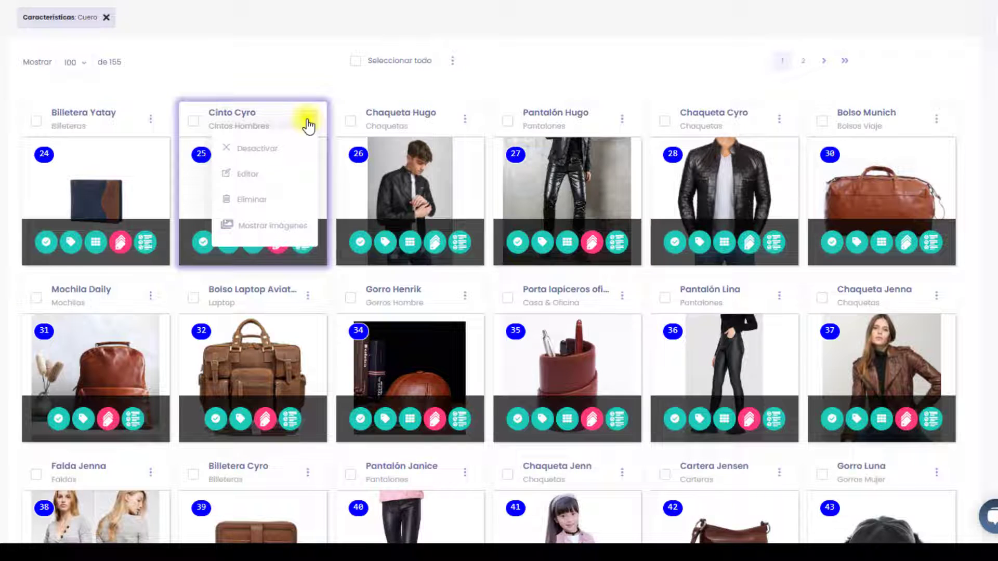
click(307, 122)
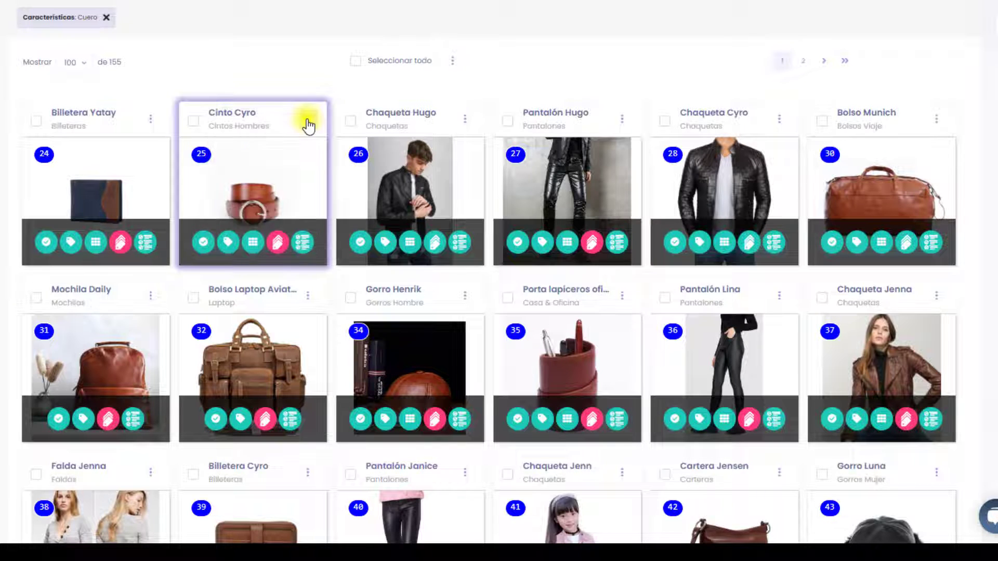
mouse_move(291, 140)
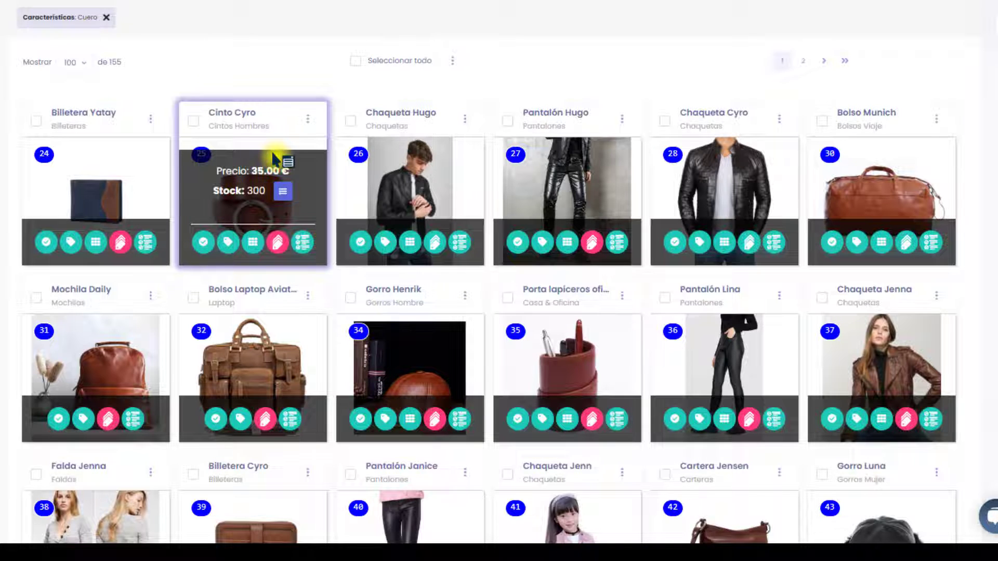
right_click(271, 151)
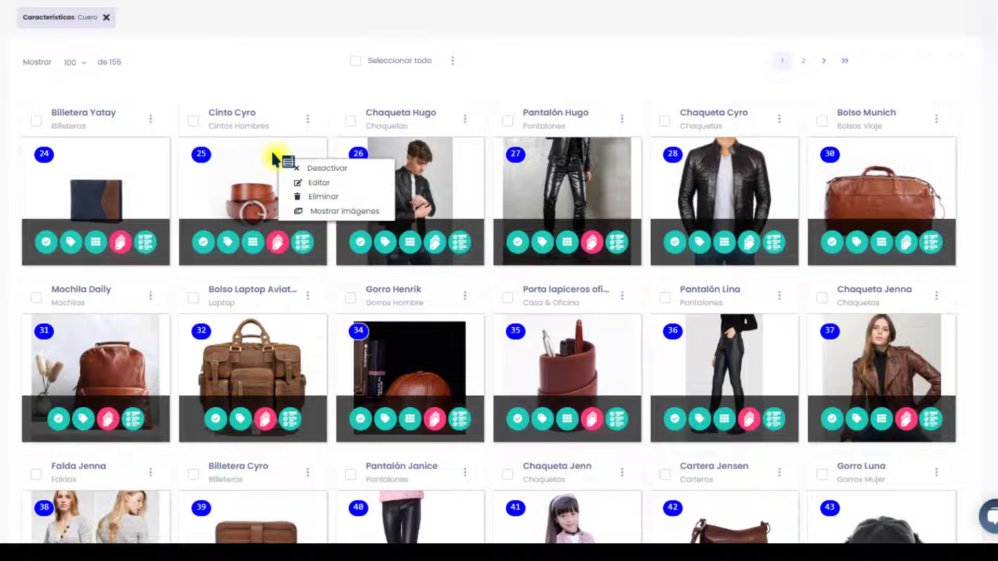
click(273, 153)
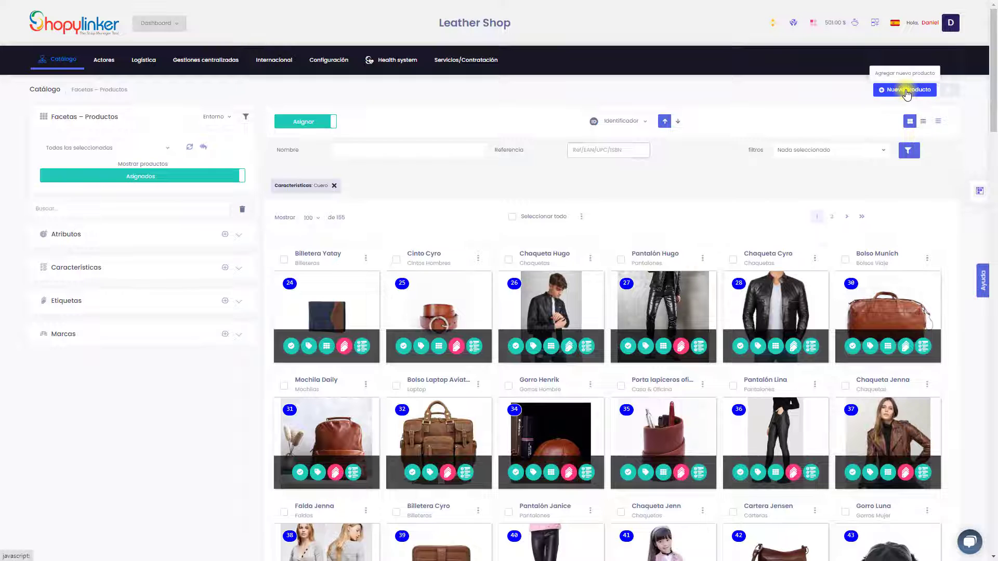
Step: Open the form for adding a product to examine its fields and saving options, and close it without saving
click(907, 90)
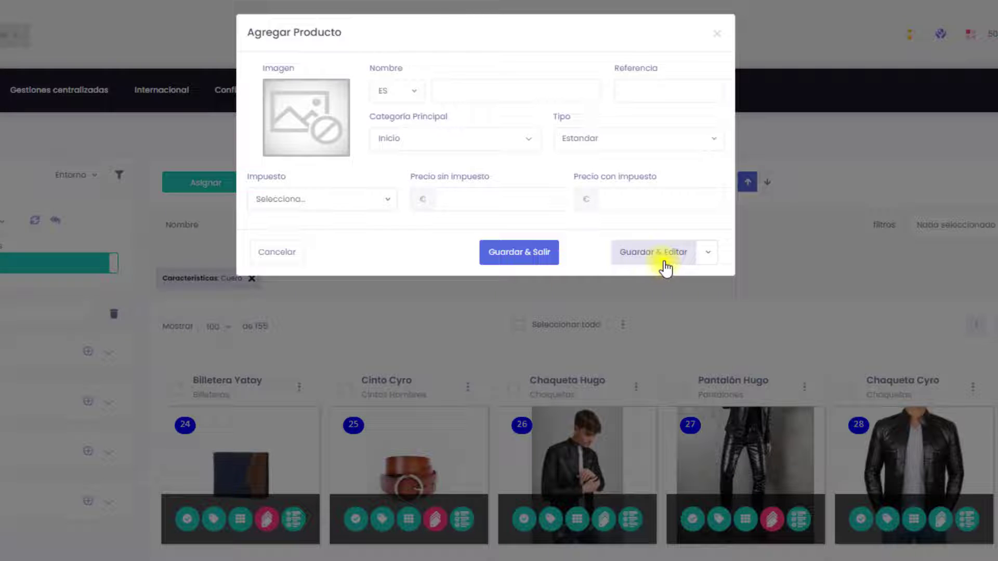
click(709, 259)
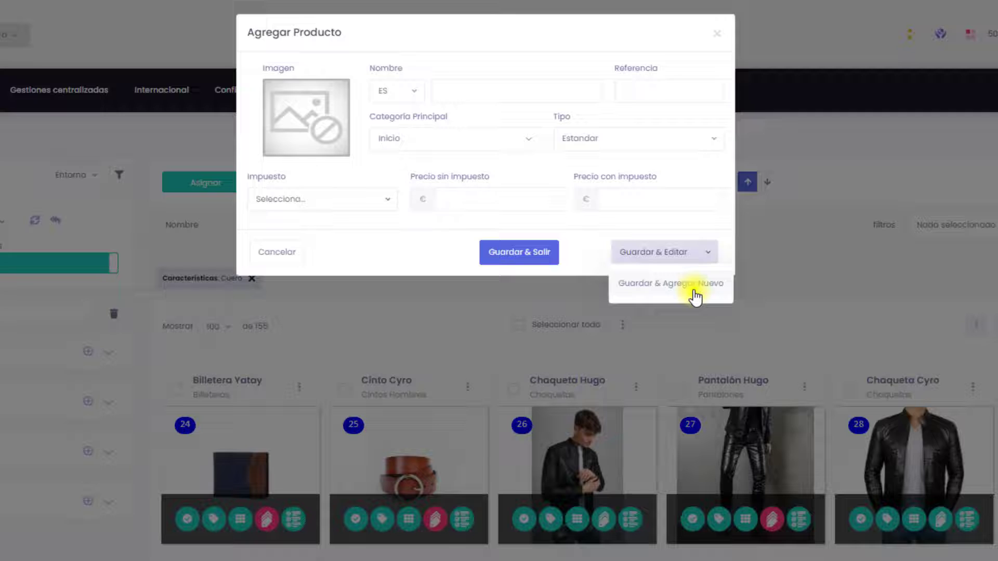
click(716, 36)
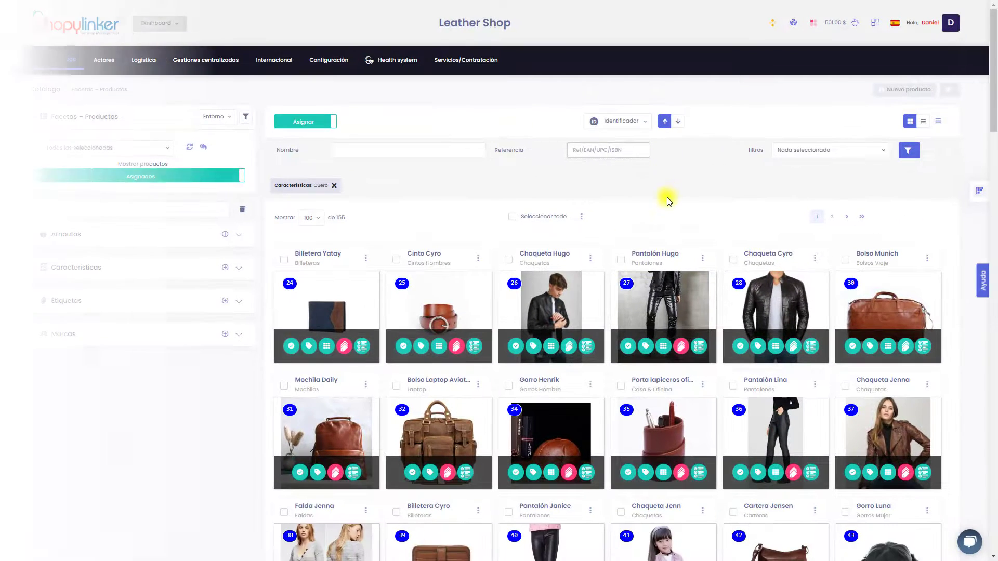